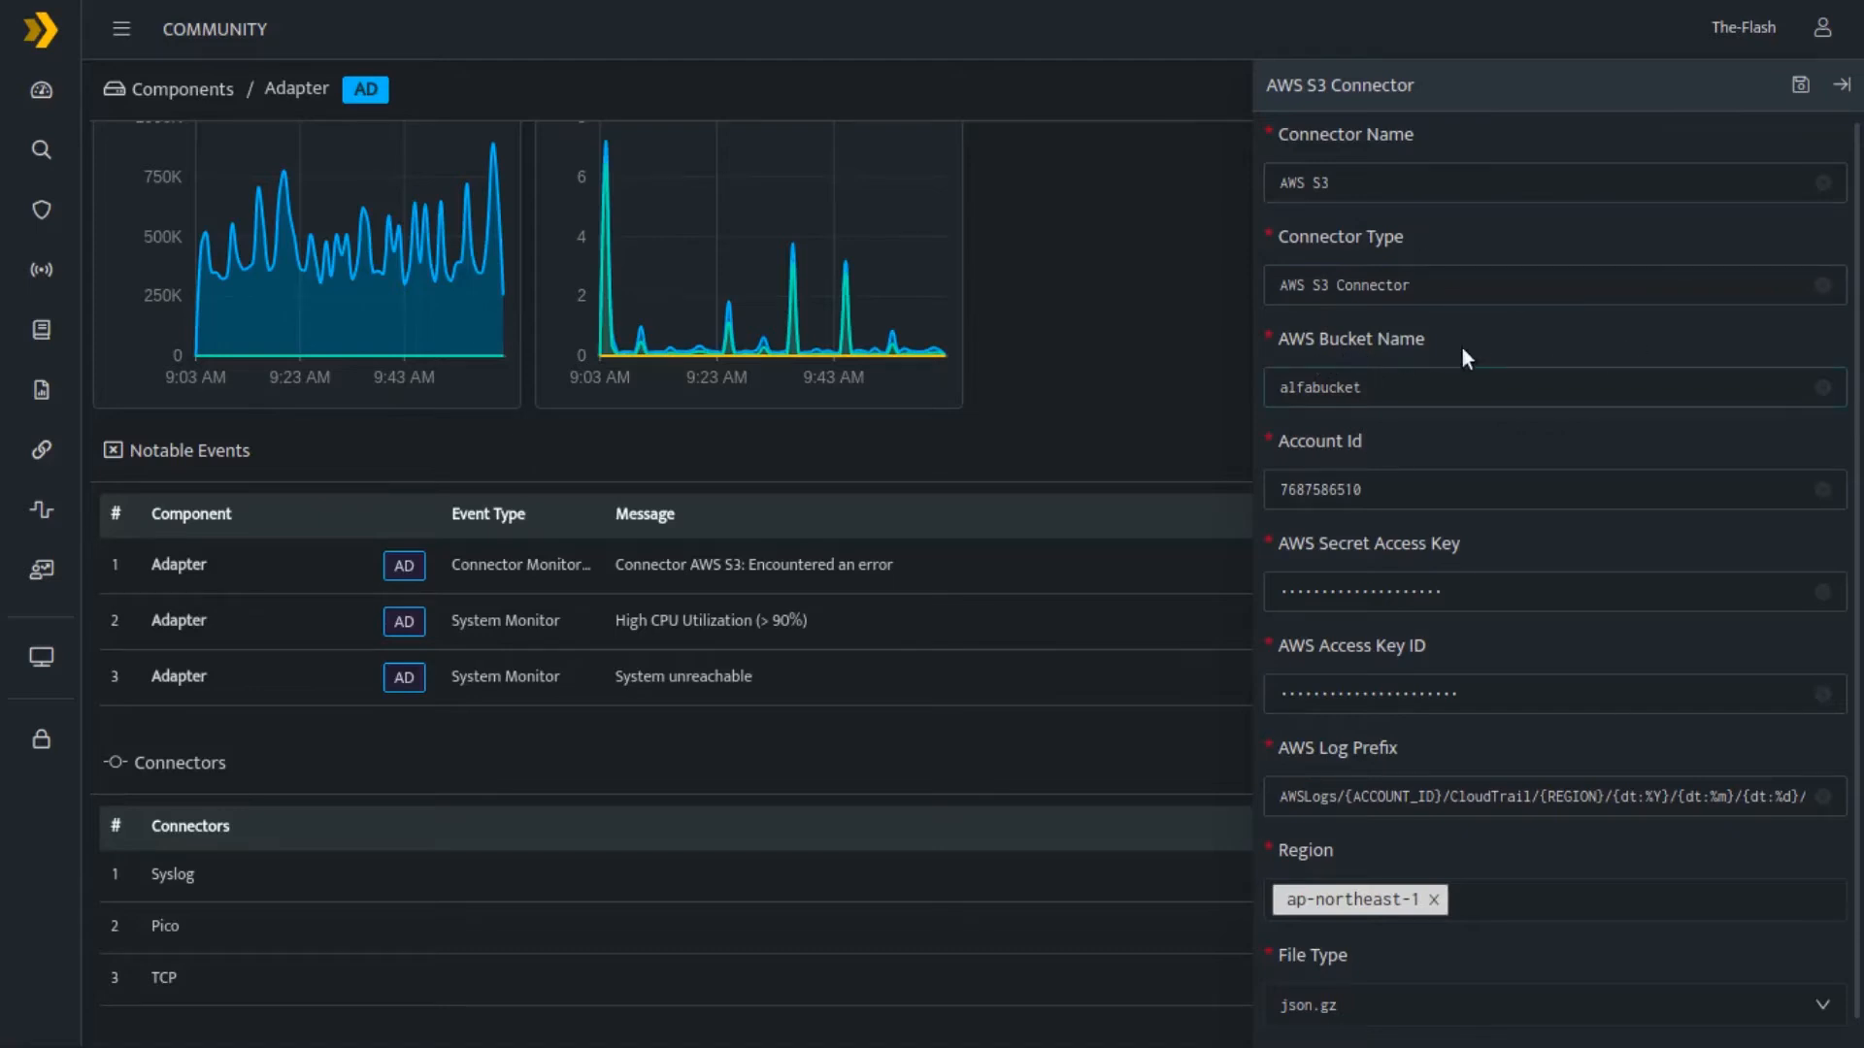
- Review the AWS S3 connector's required fields, including the account ID and log prefix
left_click(1310, 487)
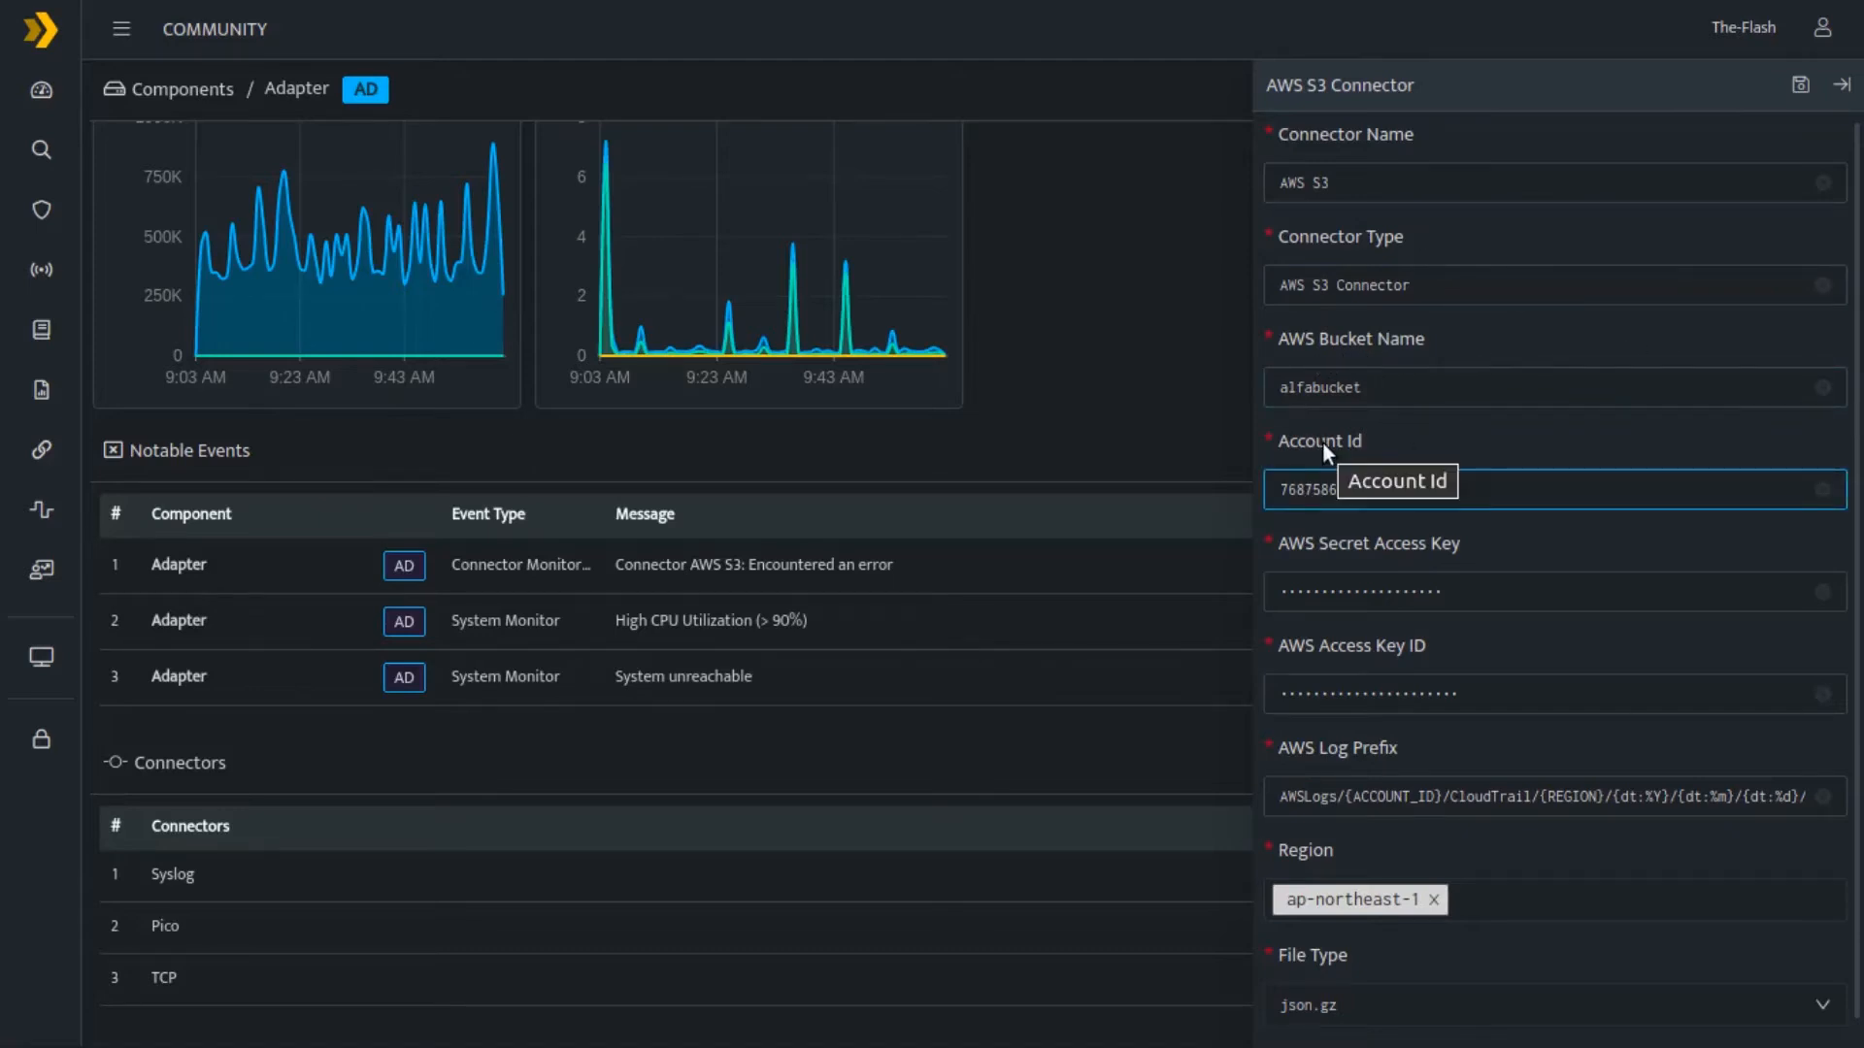
left_click(1323, 787)
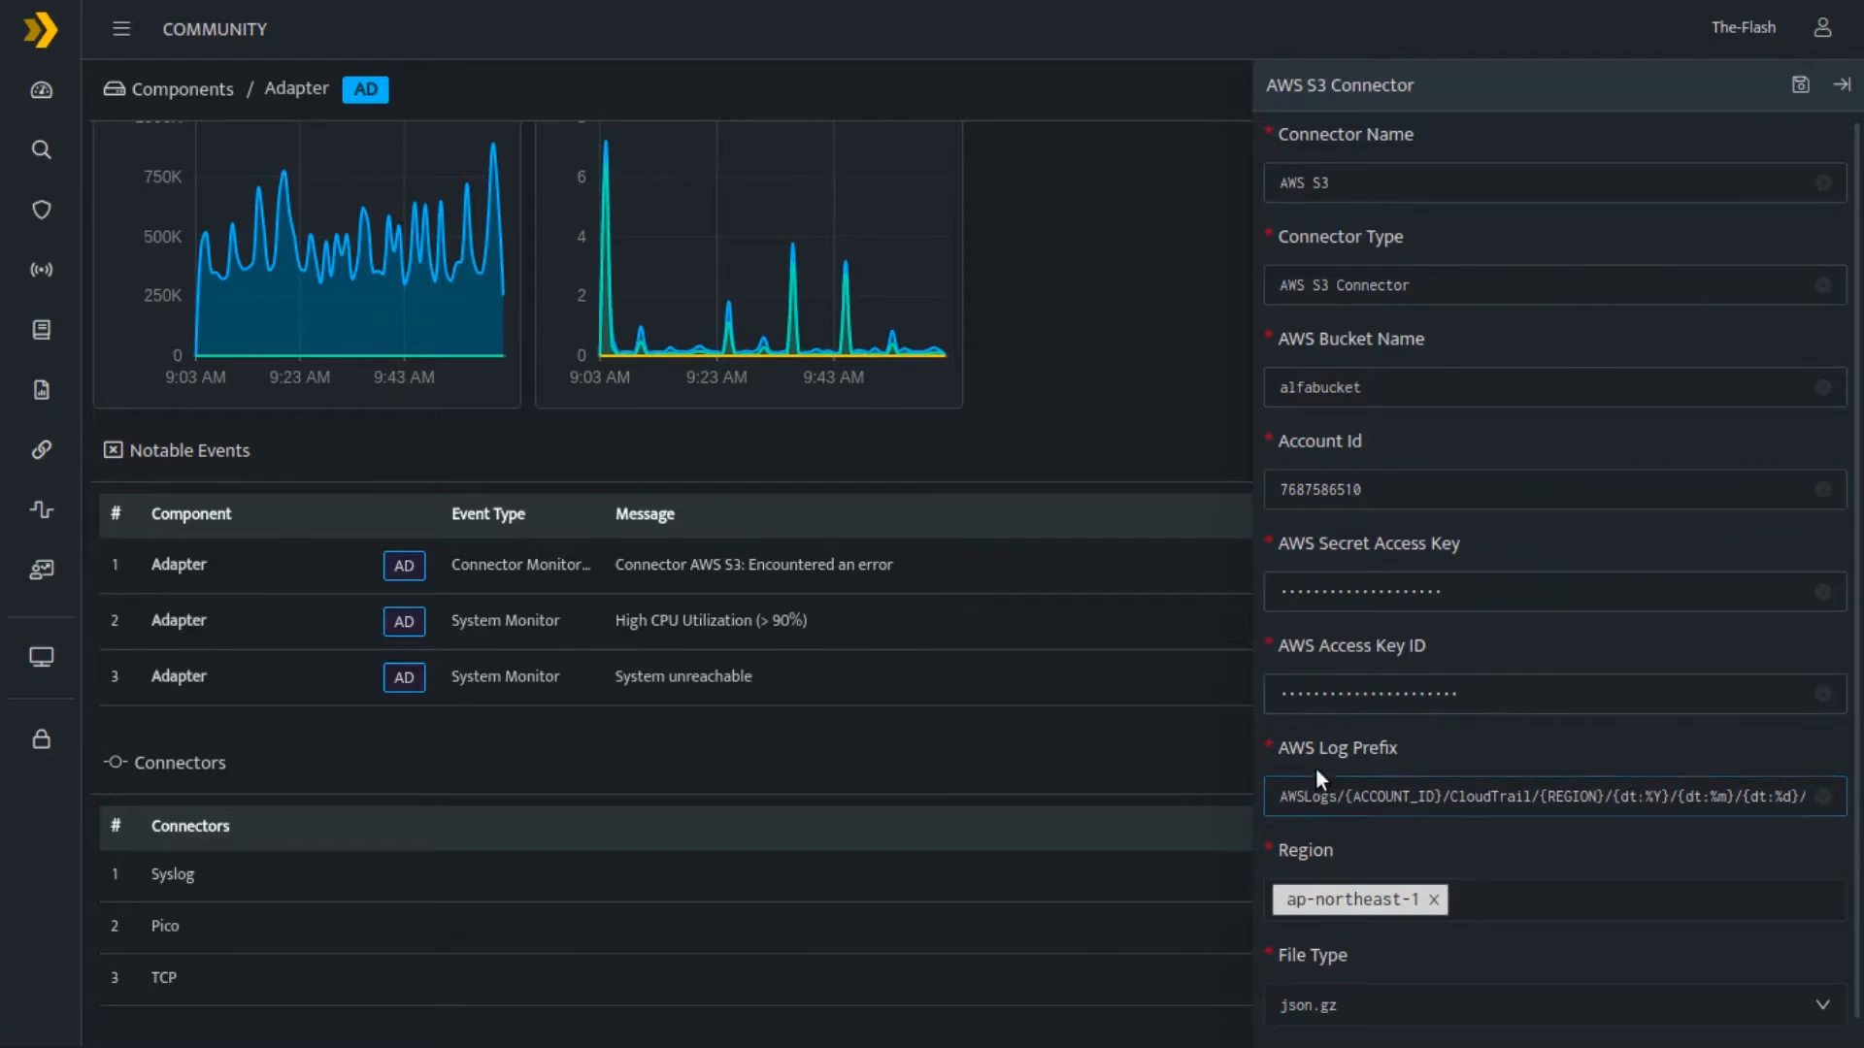
scroll(1335, 757, "down", 1)
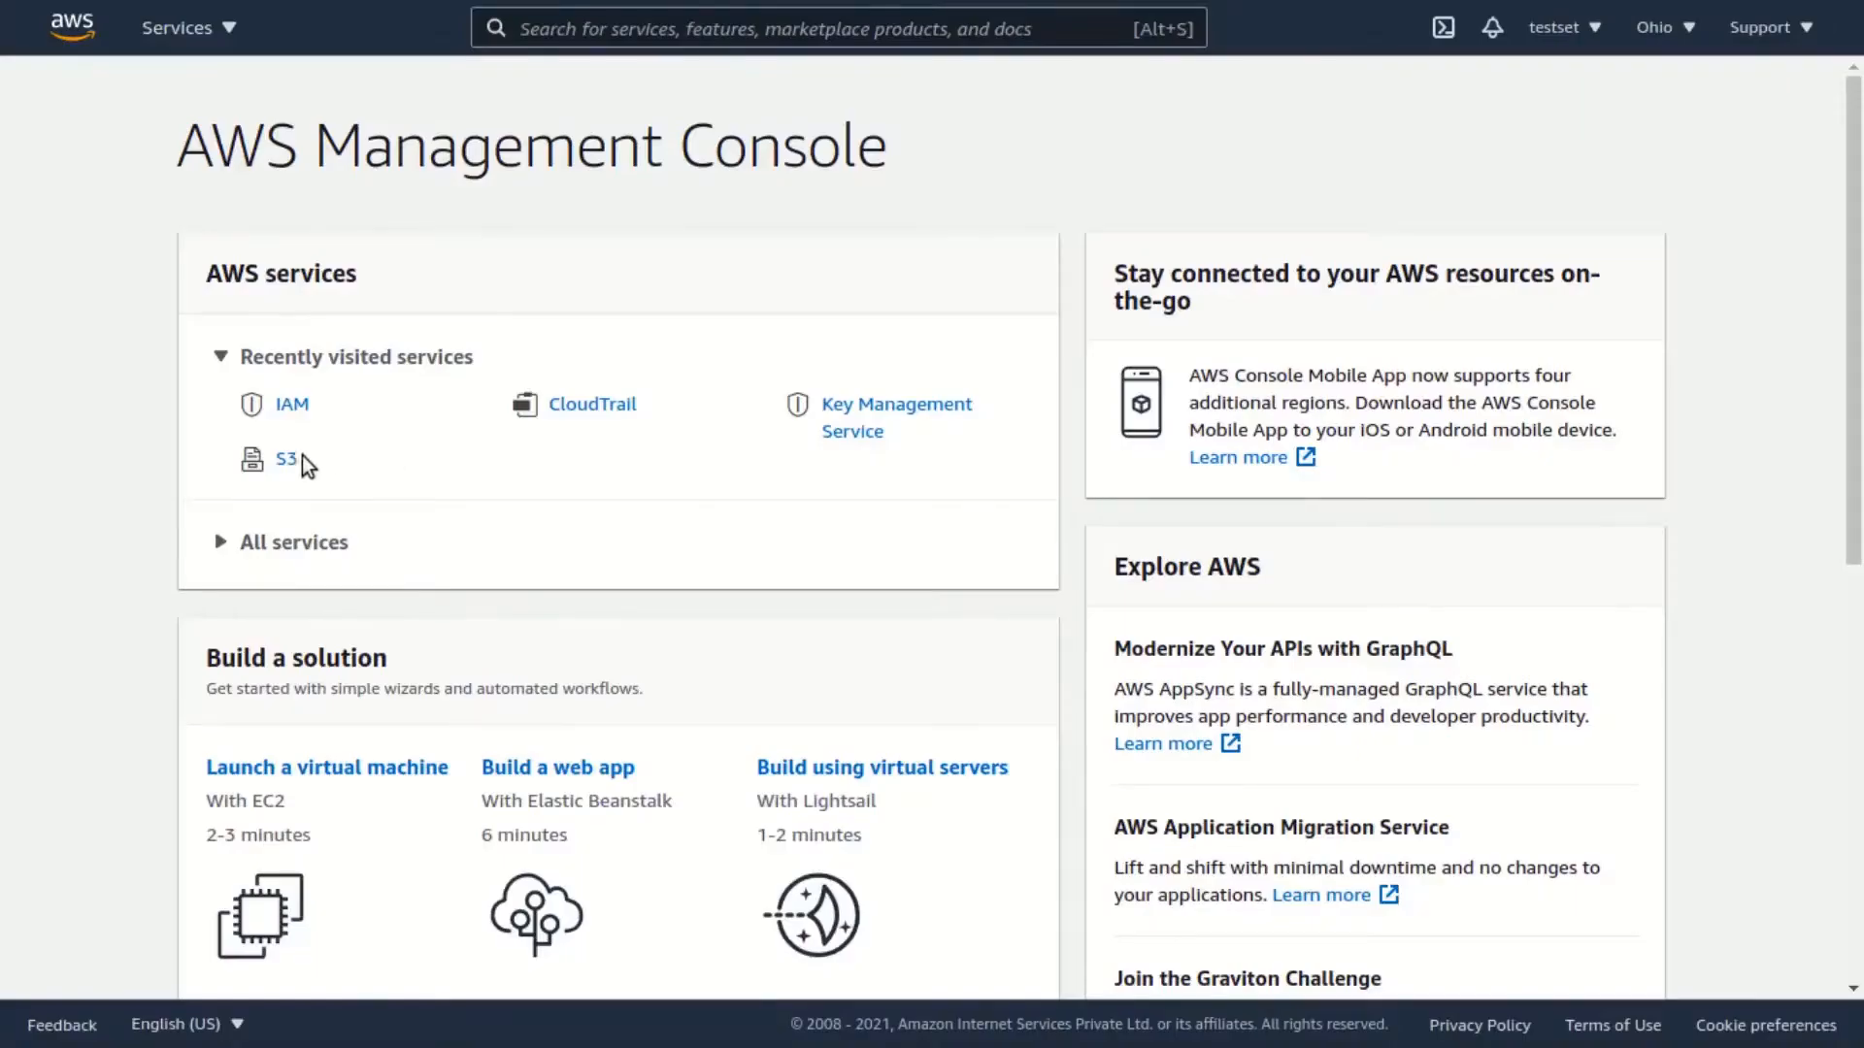
- Switch to the AWS Management Console and start an S3 bucket named dnifcloudtrail in the Asia Pacific (Mumbai) ap-south-1 region
left_click(288, 460)
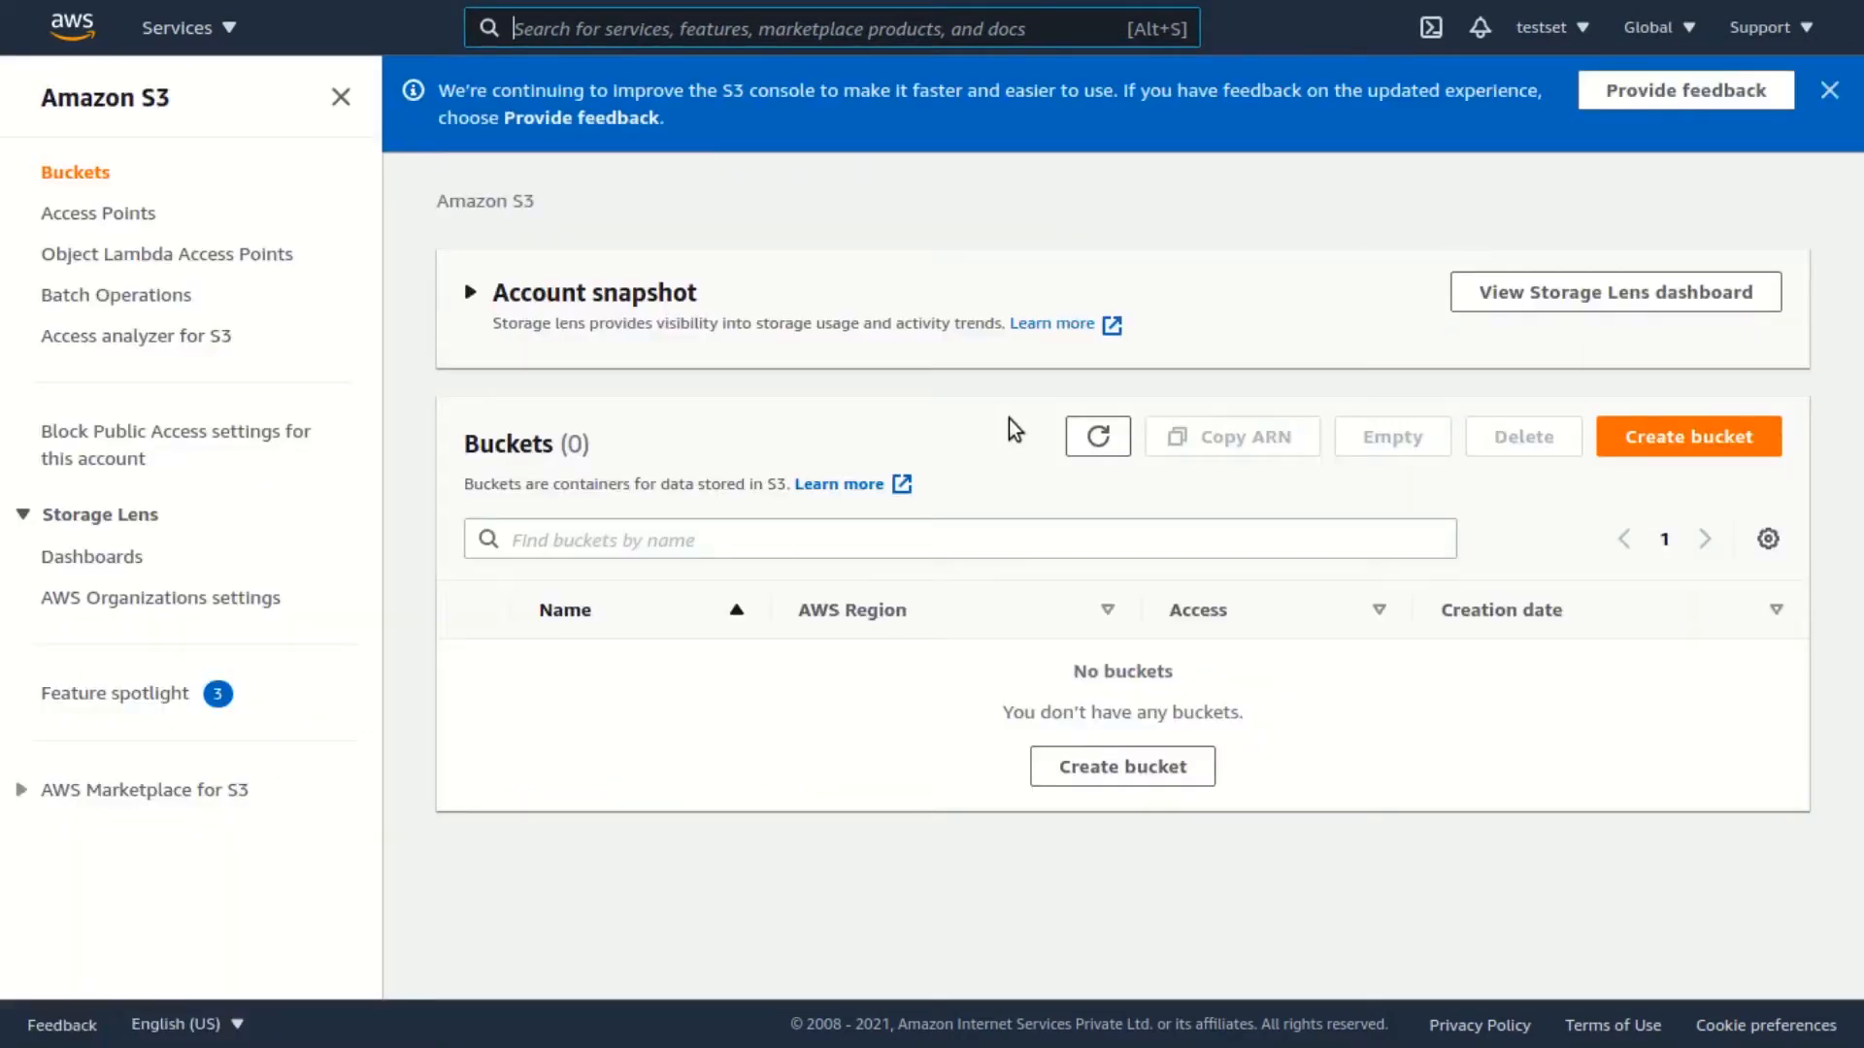
left_click(1720, 445)
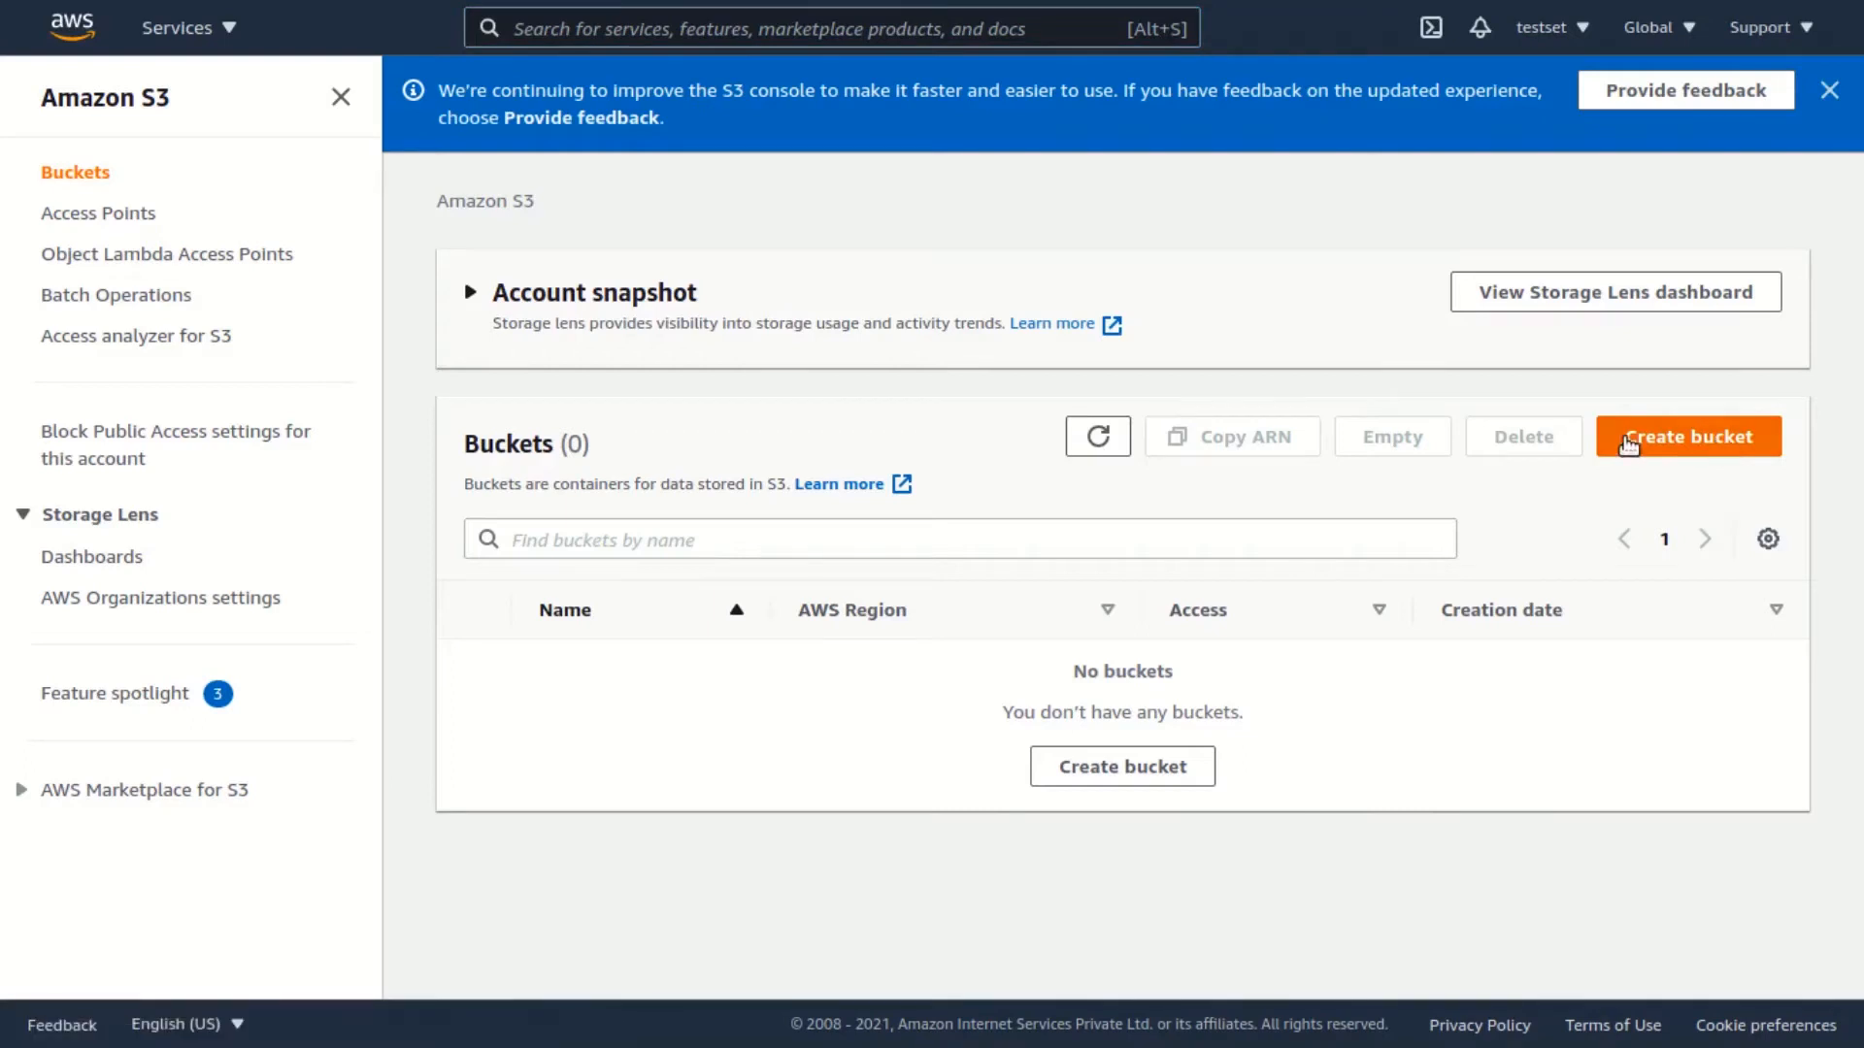
left_click(386, 482)
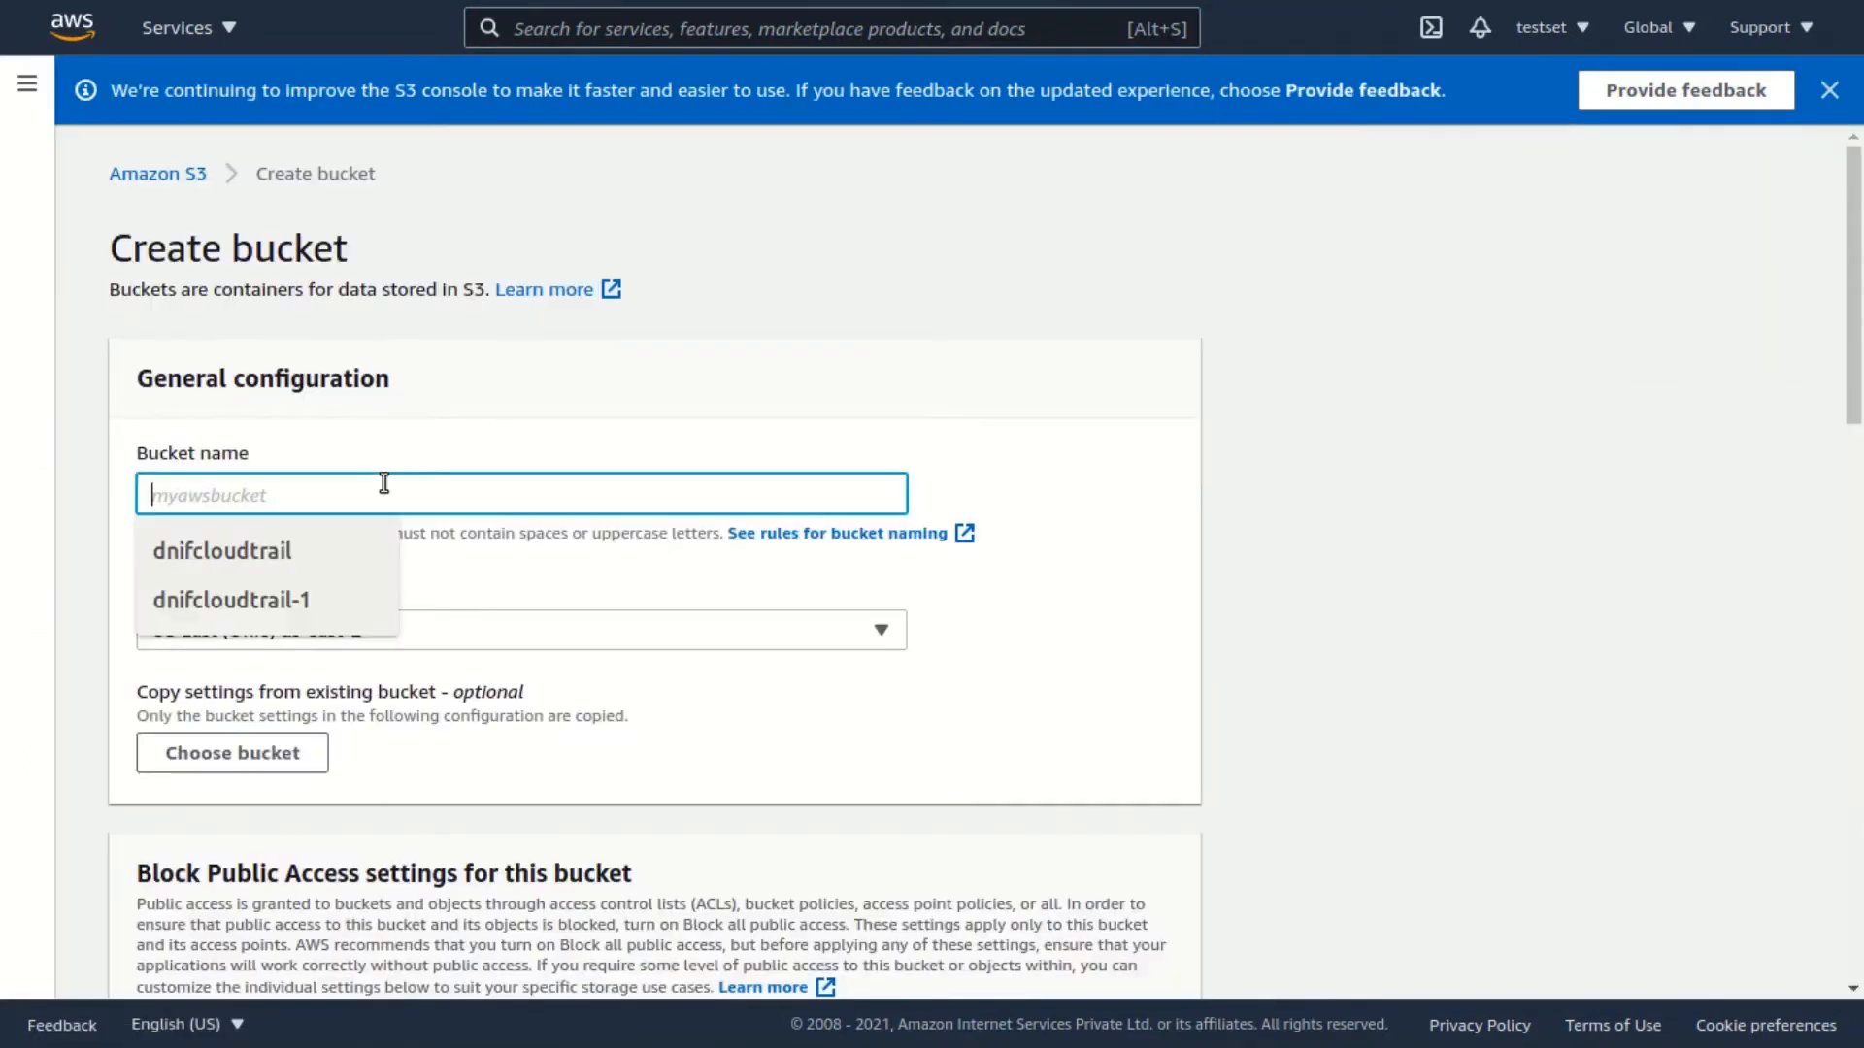
left_click(282, 556)
left_click(353, 632)
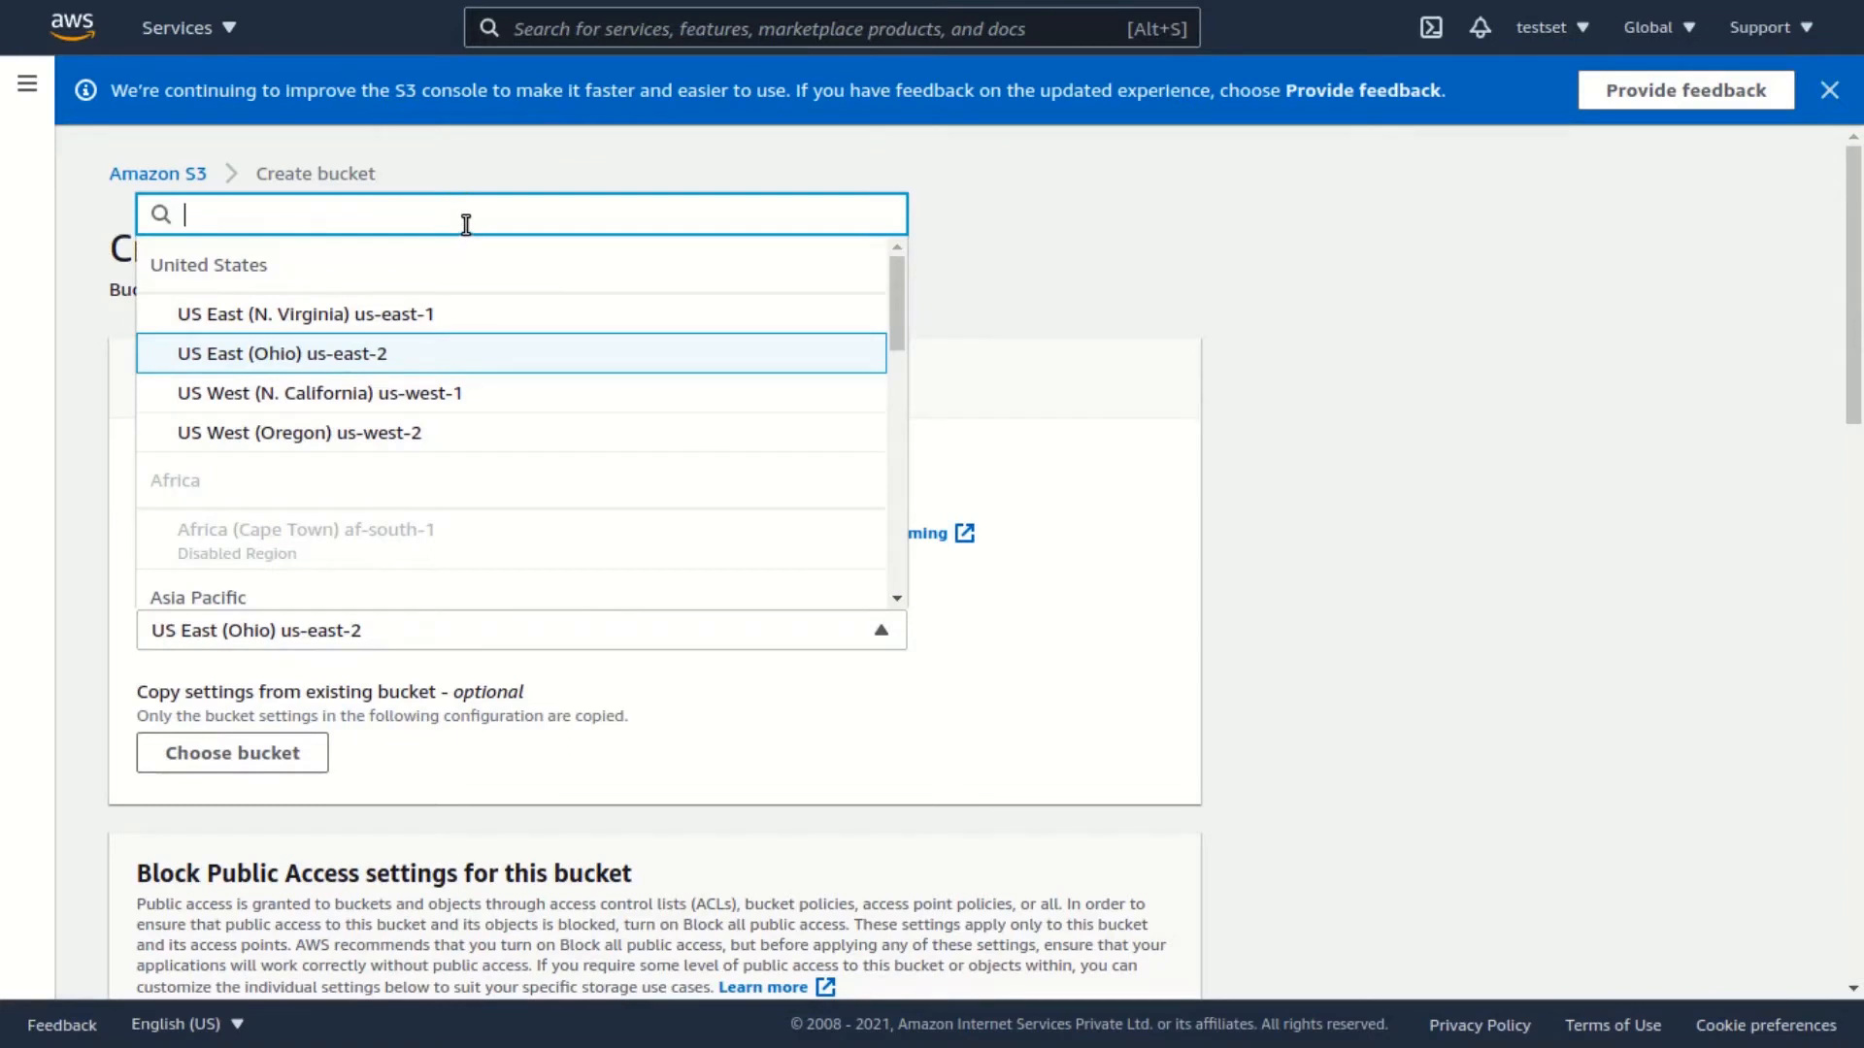
type("ap")
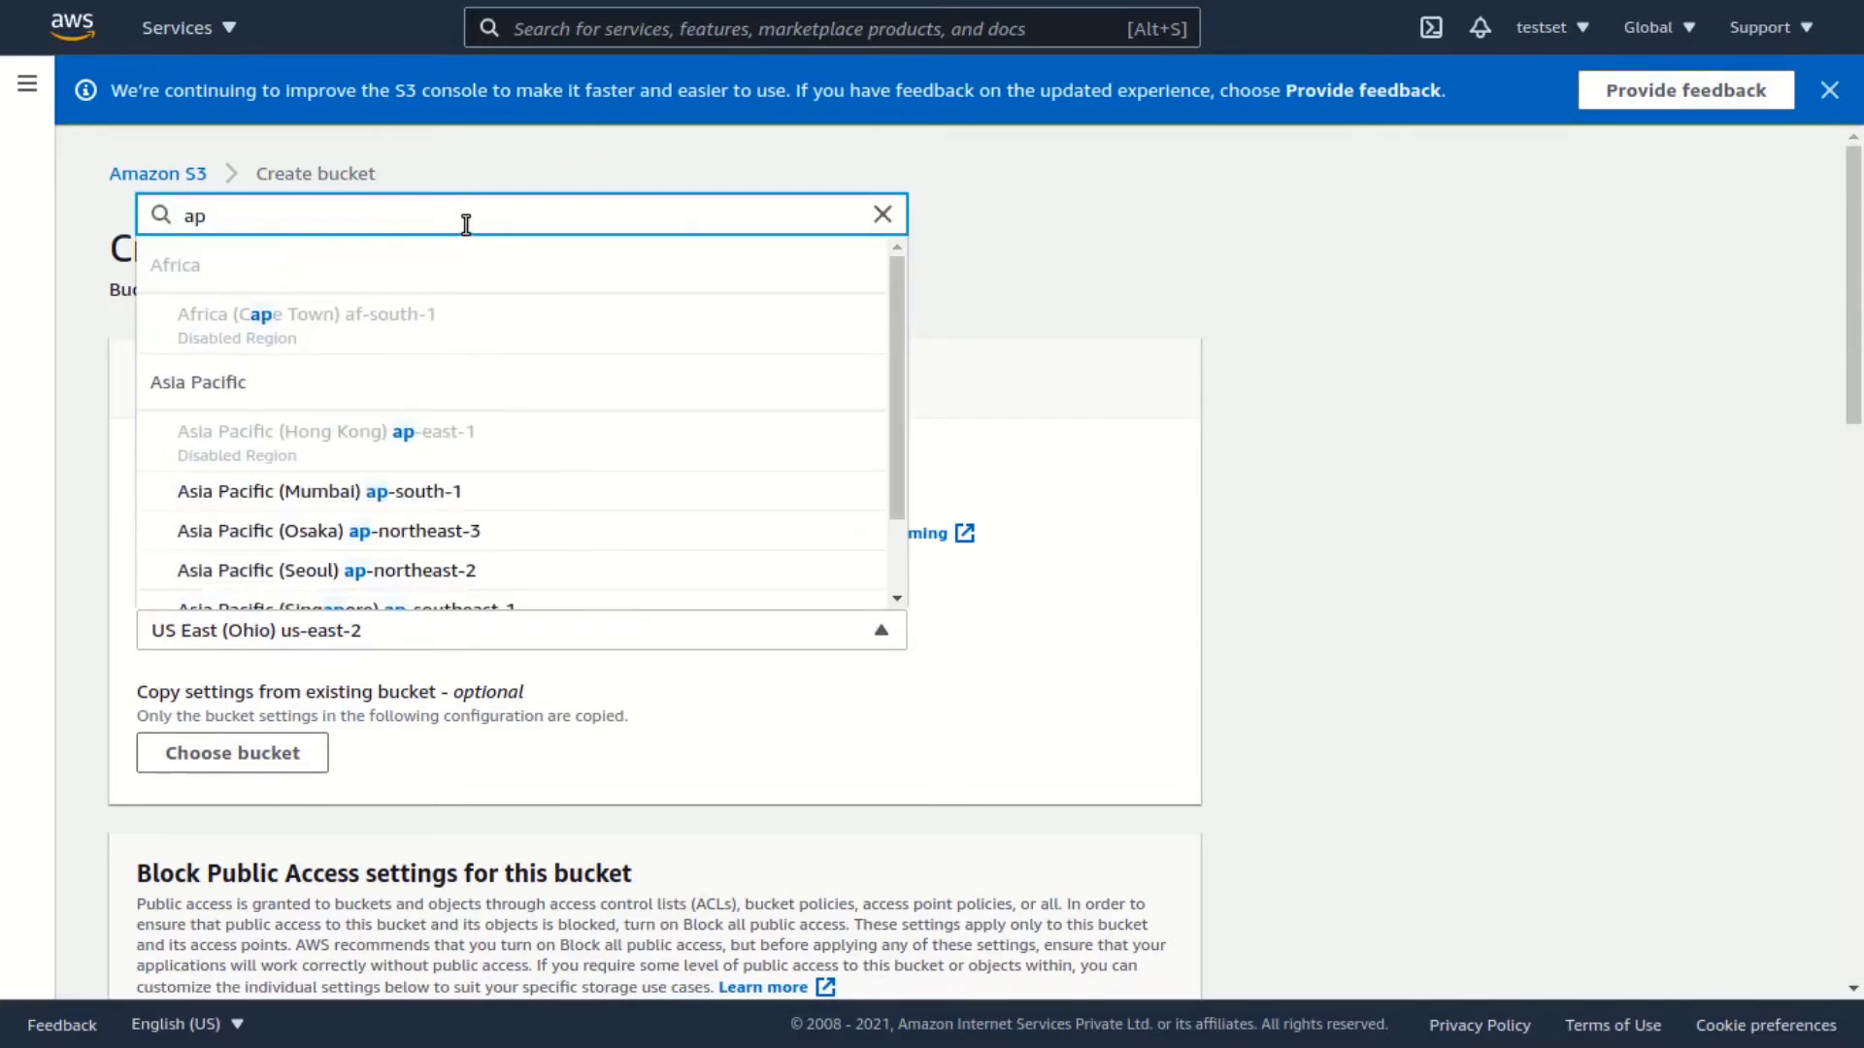
left_click(399, 490)
- Create the bucket with all public access blocked and with versioning and server-side encryption disabled
scroll(425, 737, "down", 3)
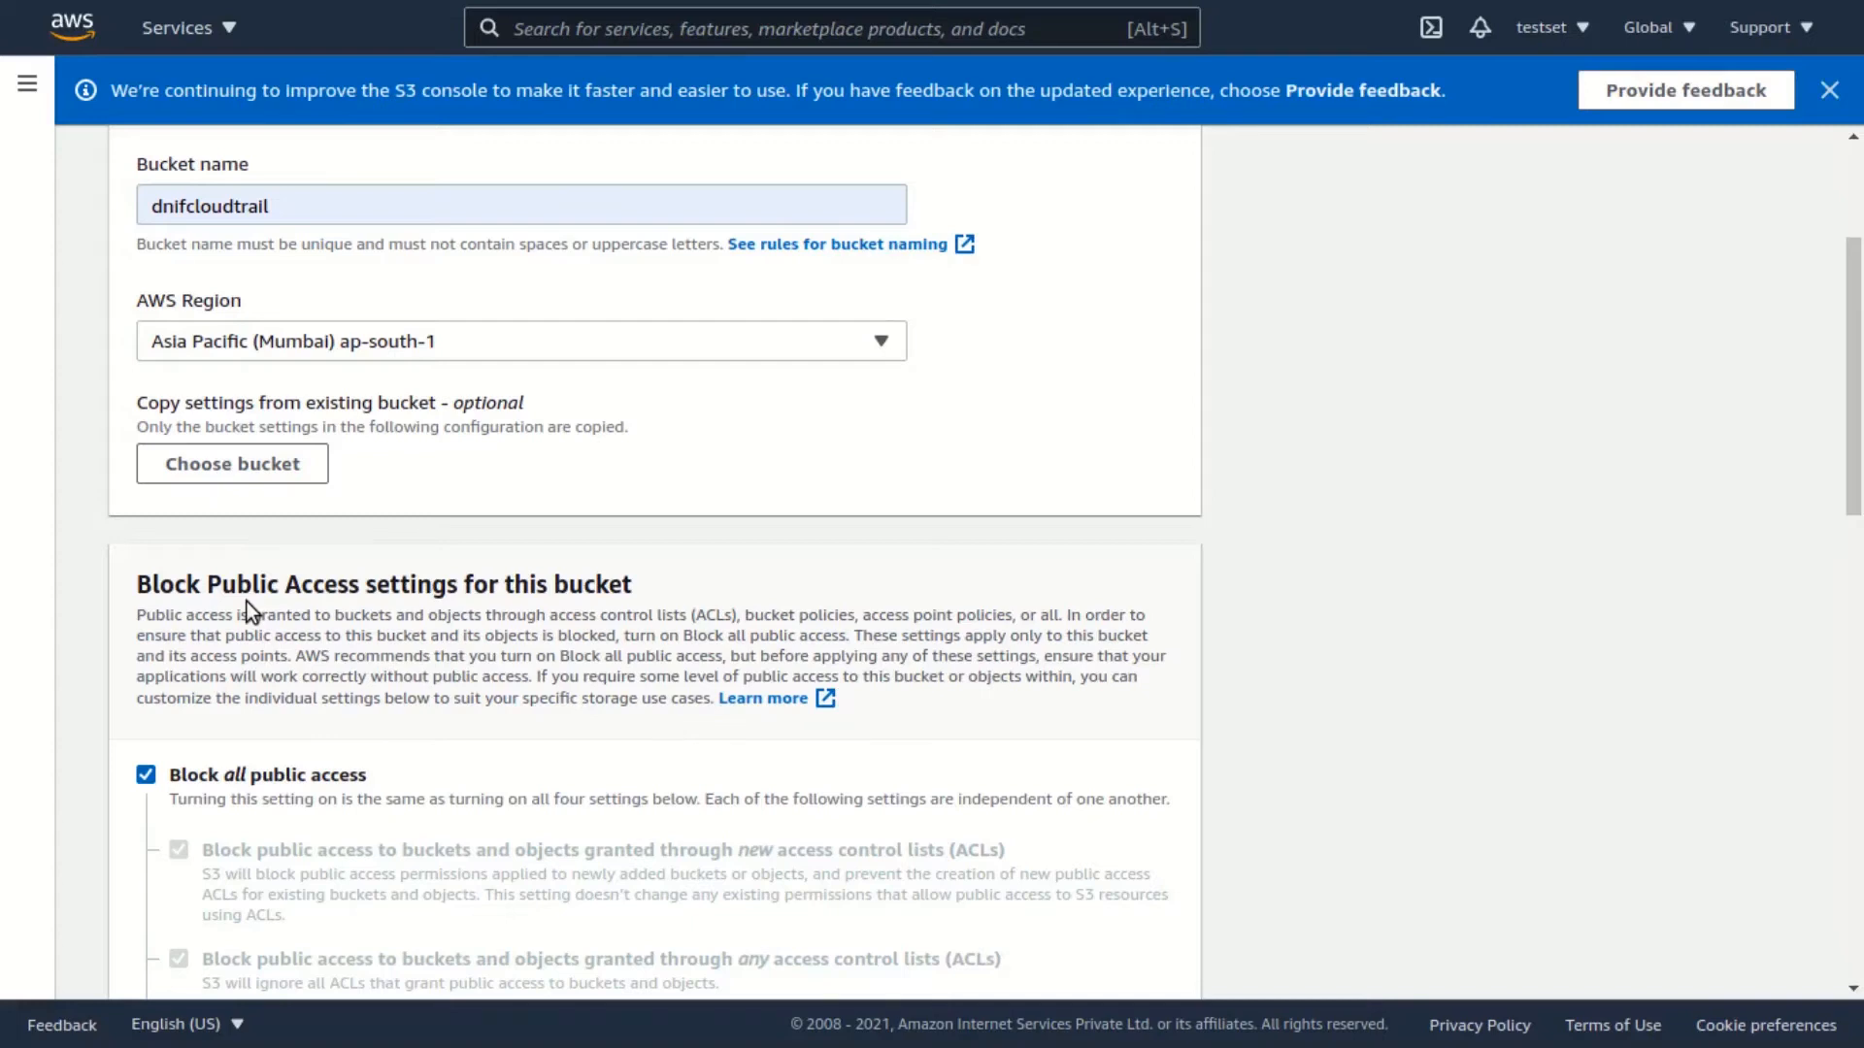
scroll(393, 695, "down", 7)
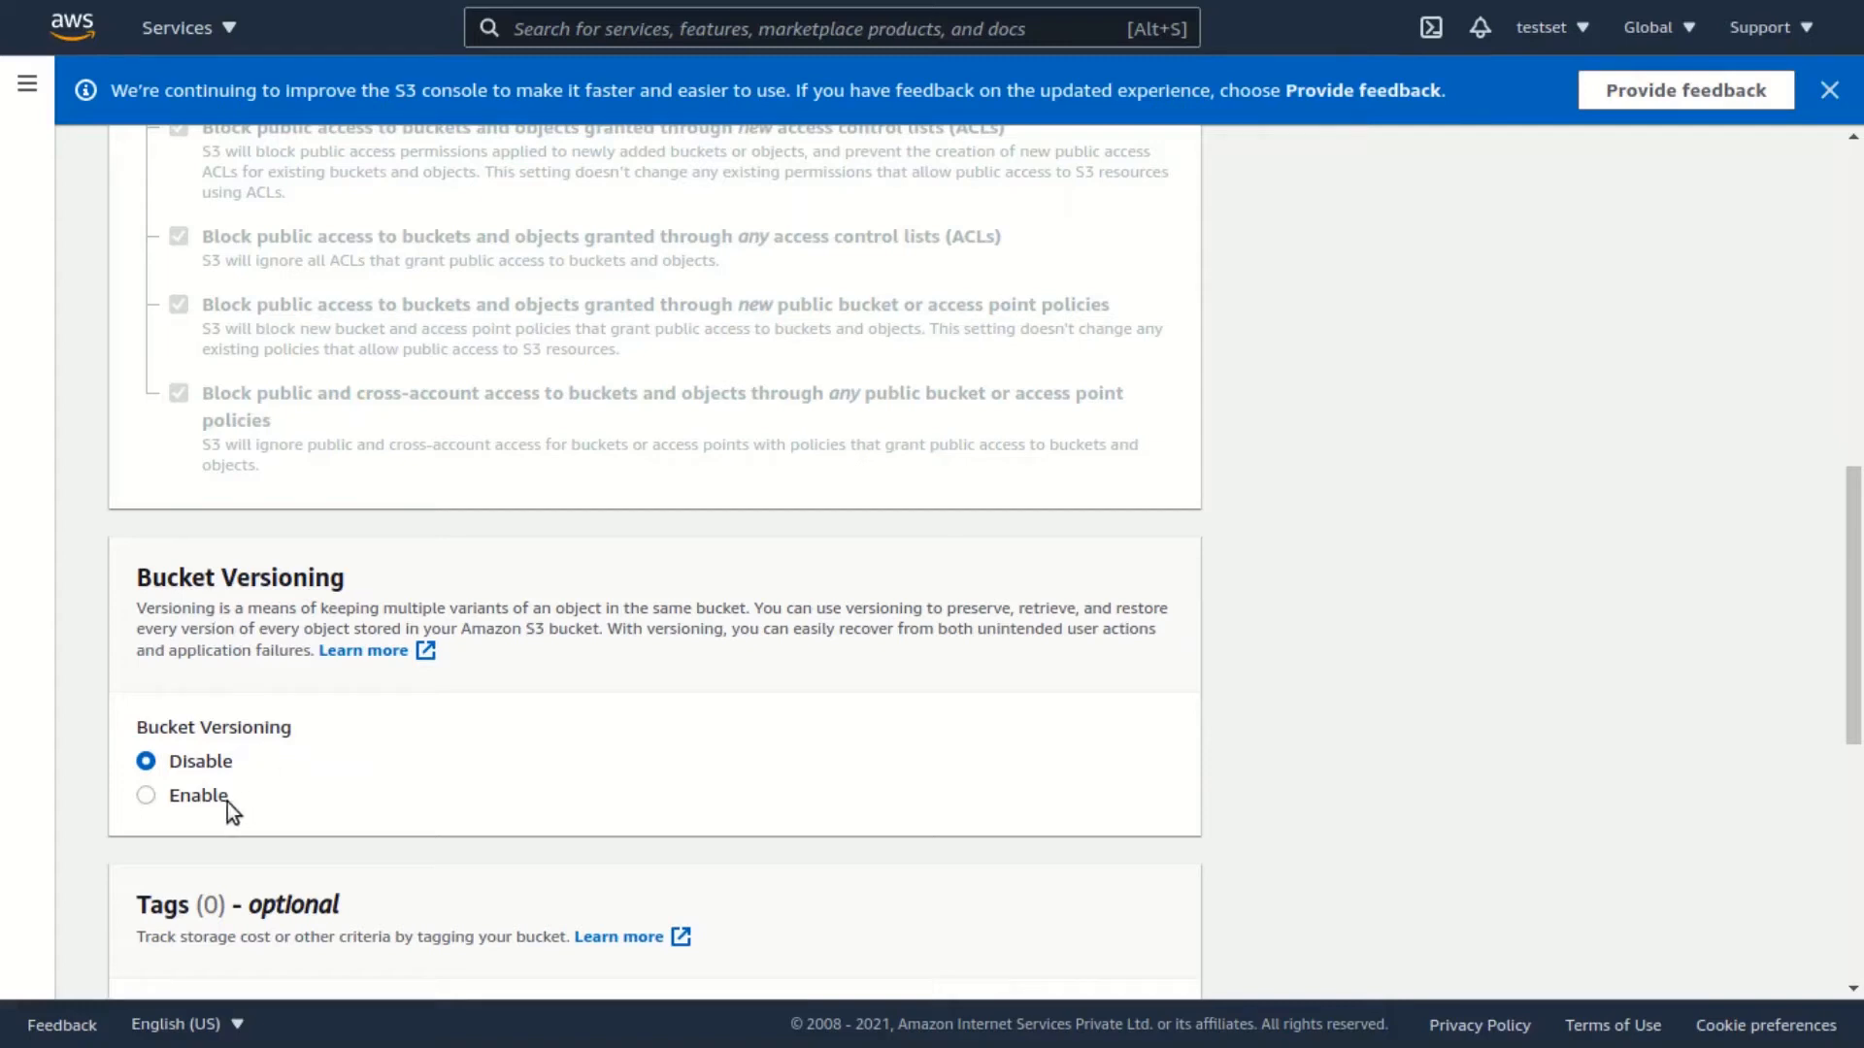
scroll(312, 766, "down", 8)
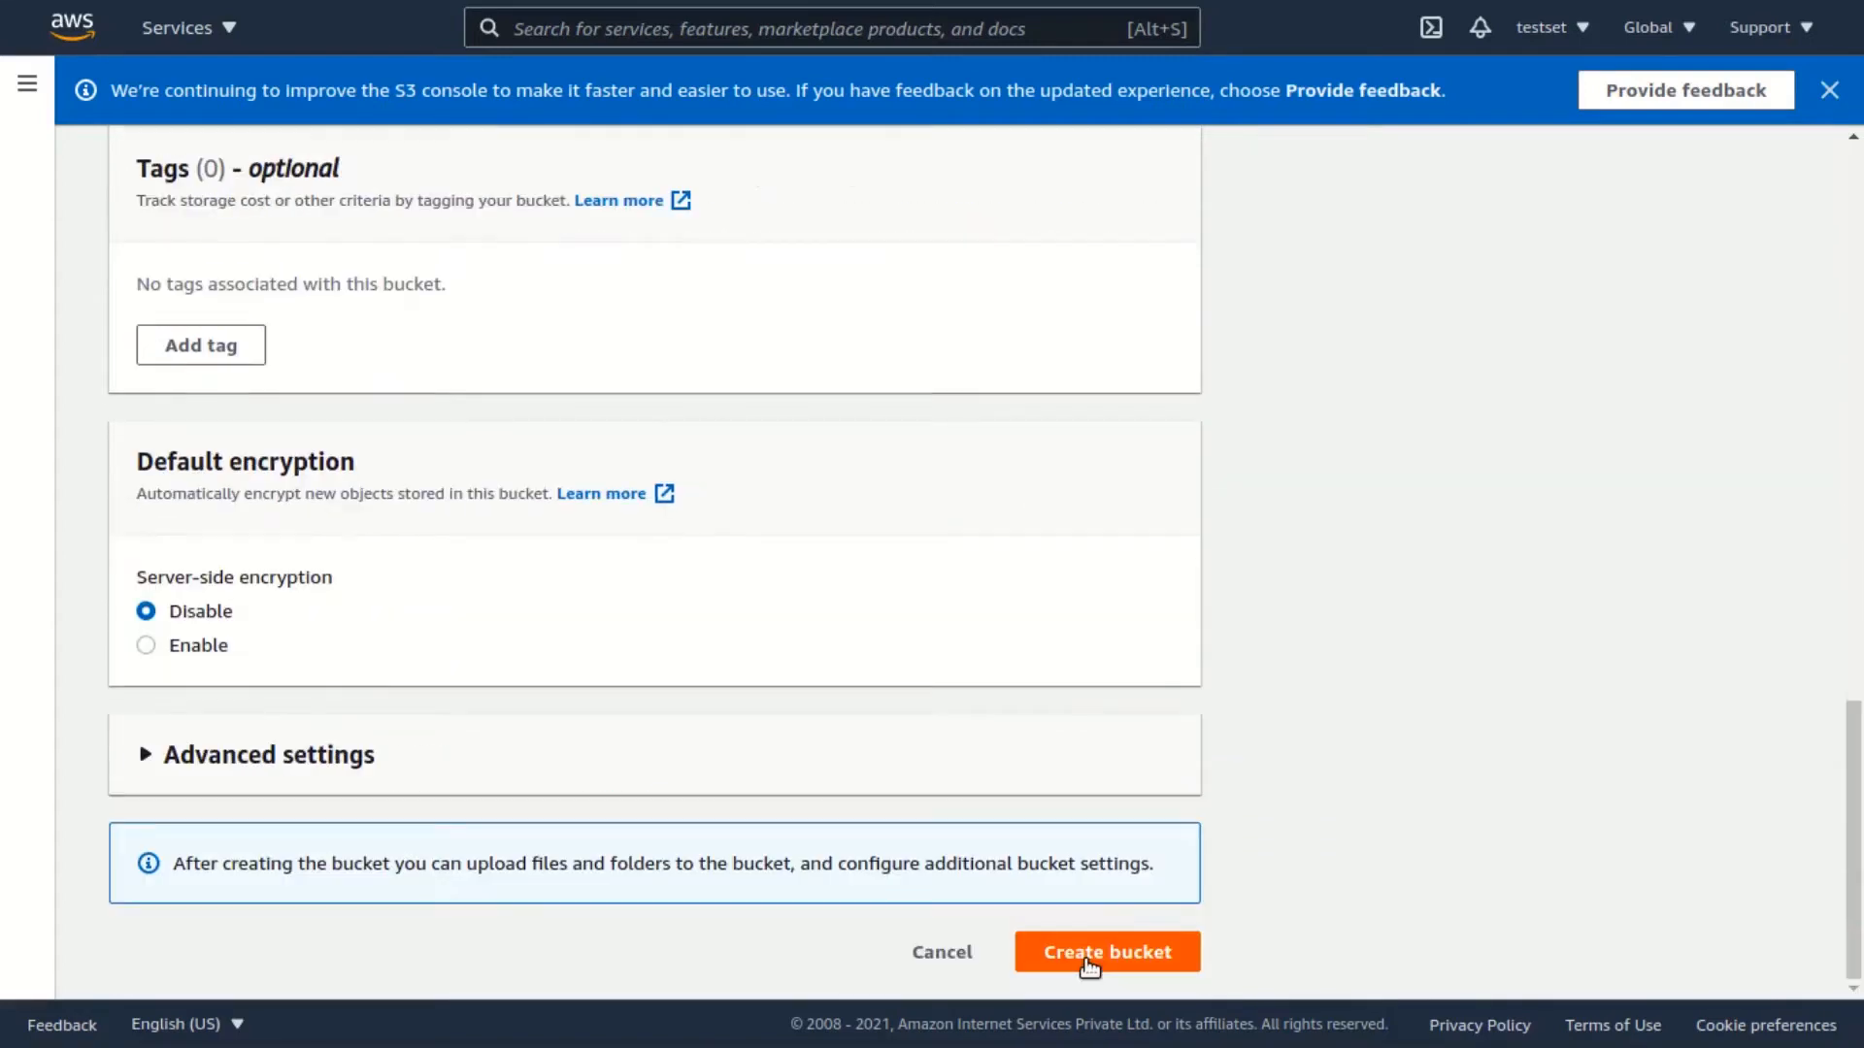
left_click(1088, 959)
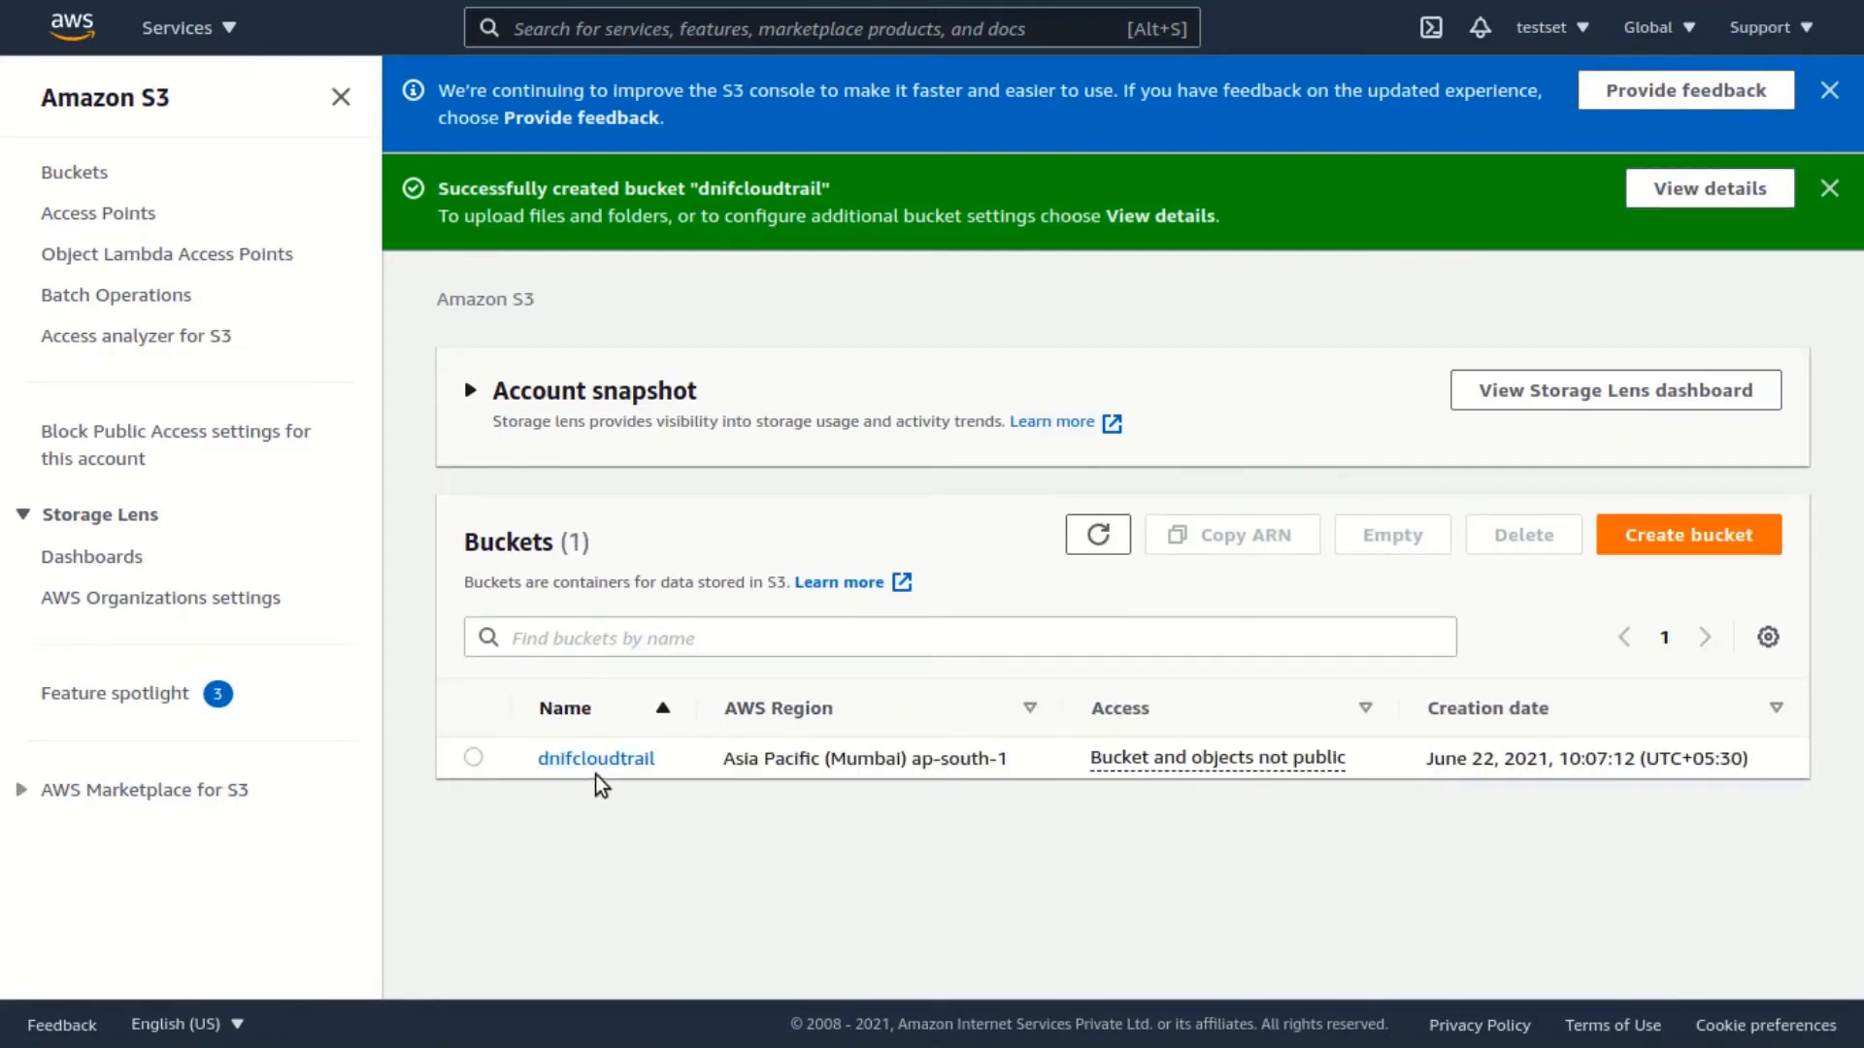
- In the IAM service, add a user named DnifS3access with programmatic access and proceed to its permissions
key("alt+s")
type("IAM")
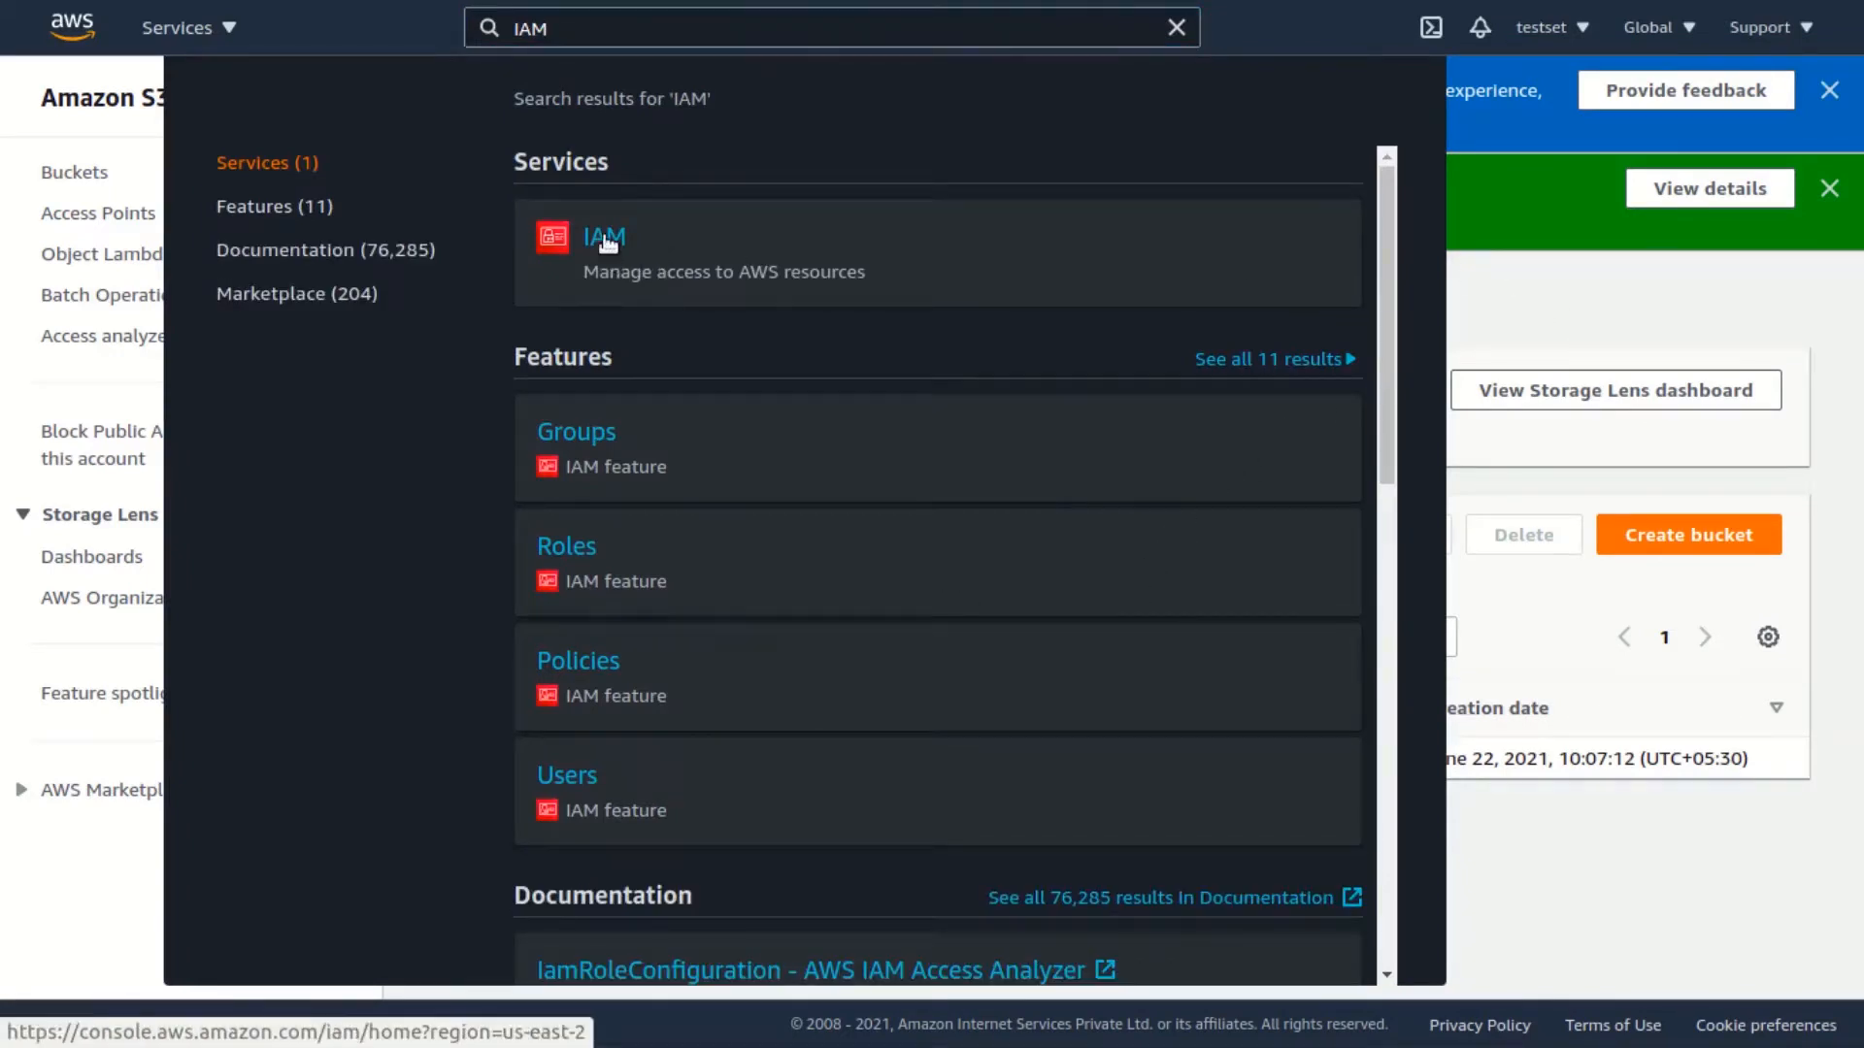
left_click(621, 247)
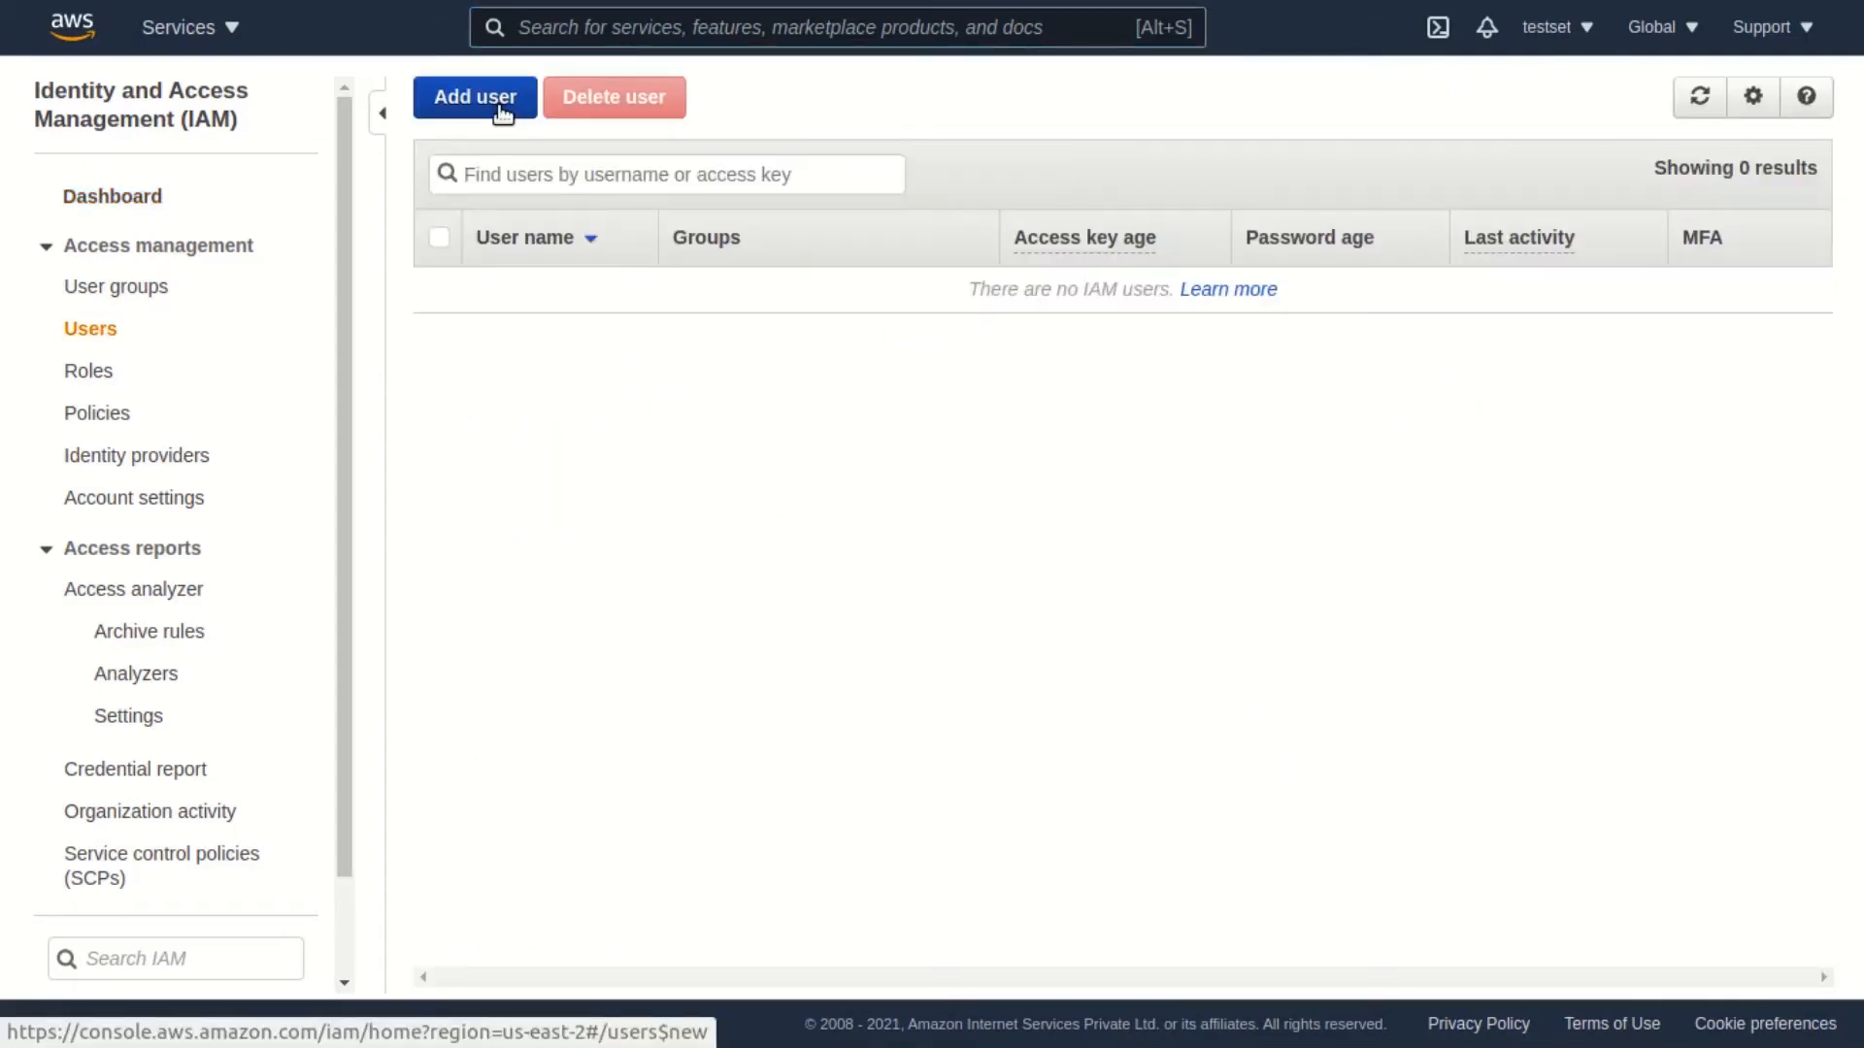
left_click(502, 113)
left_click(680, 304)
type("DnifS3access")
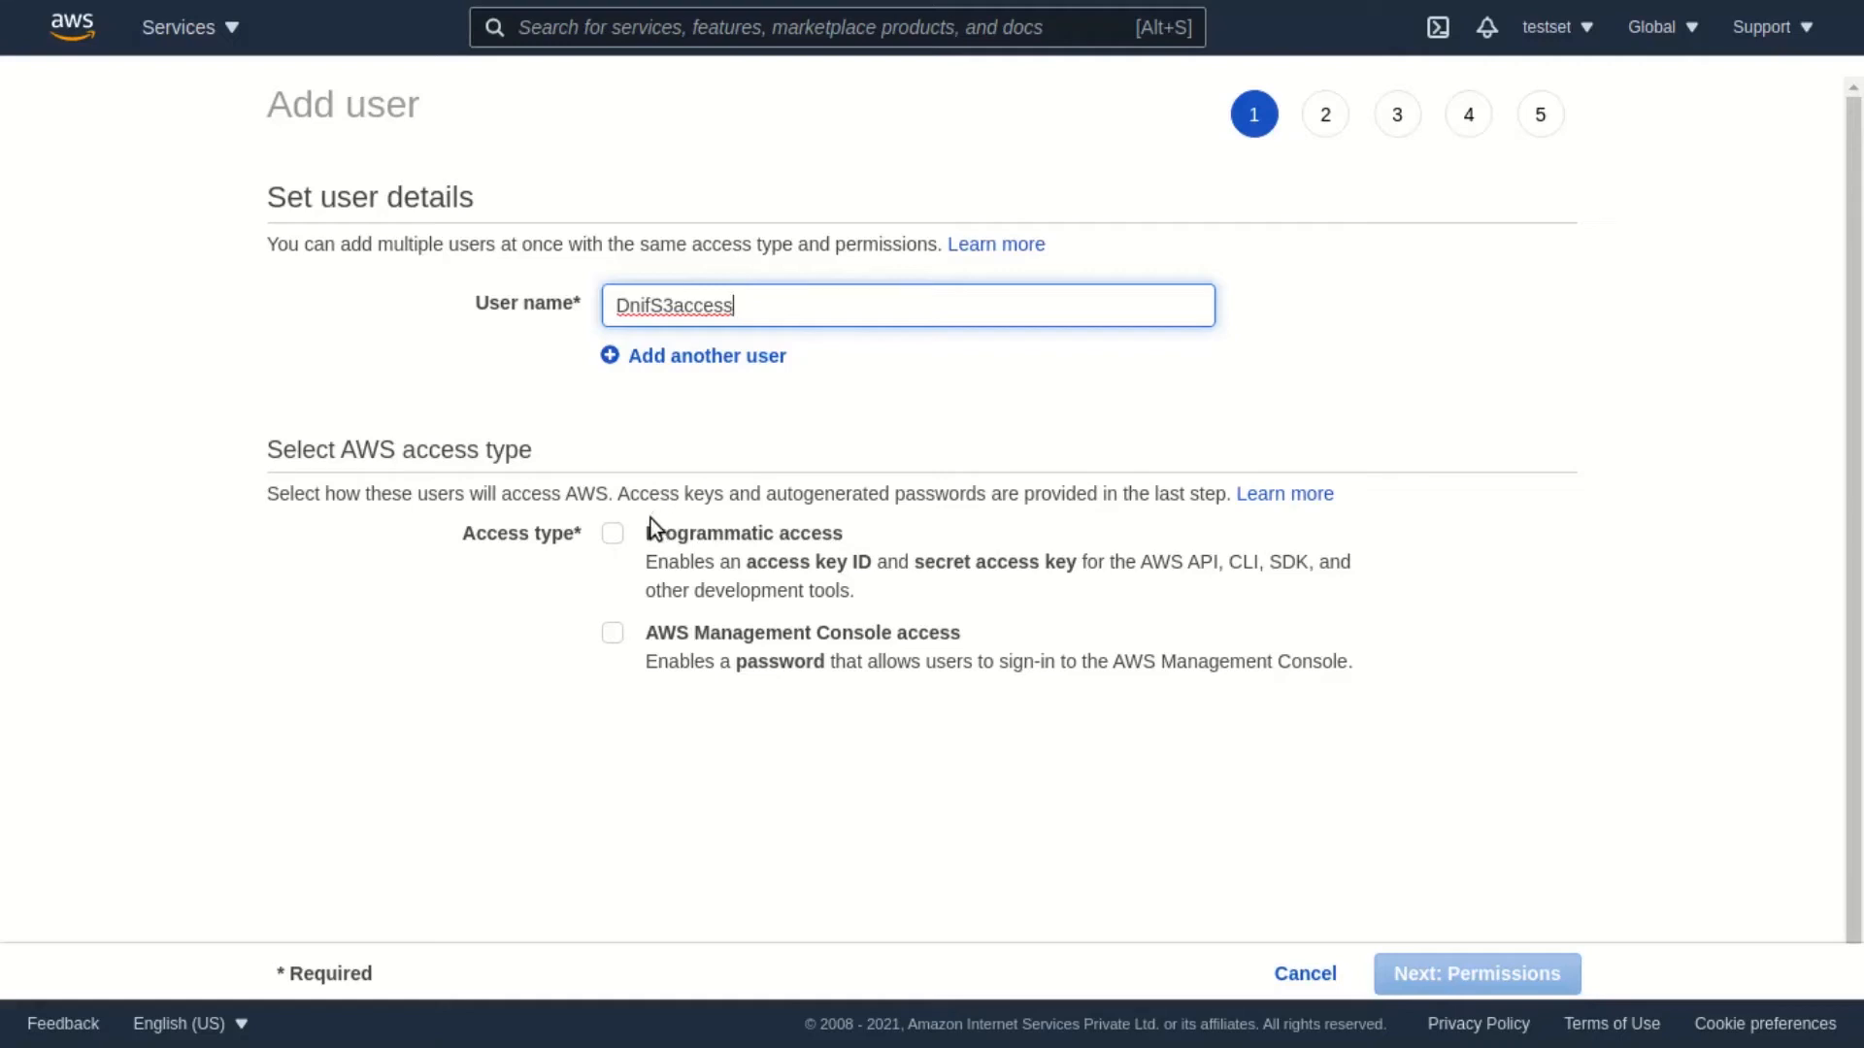
left_click(893, 574)
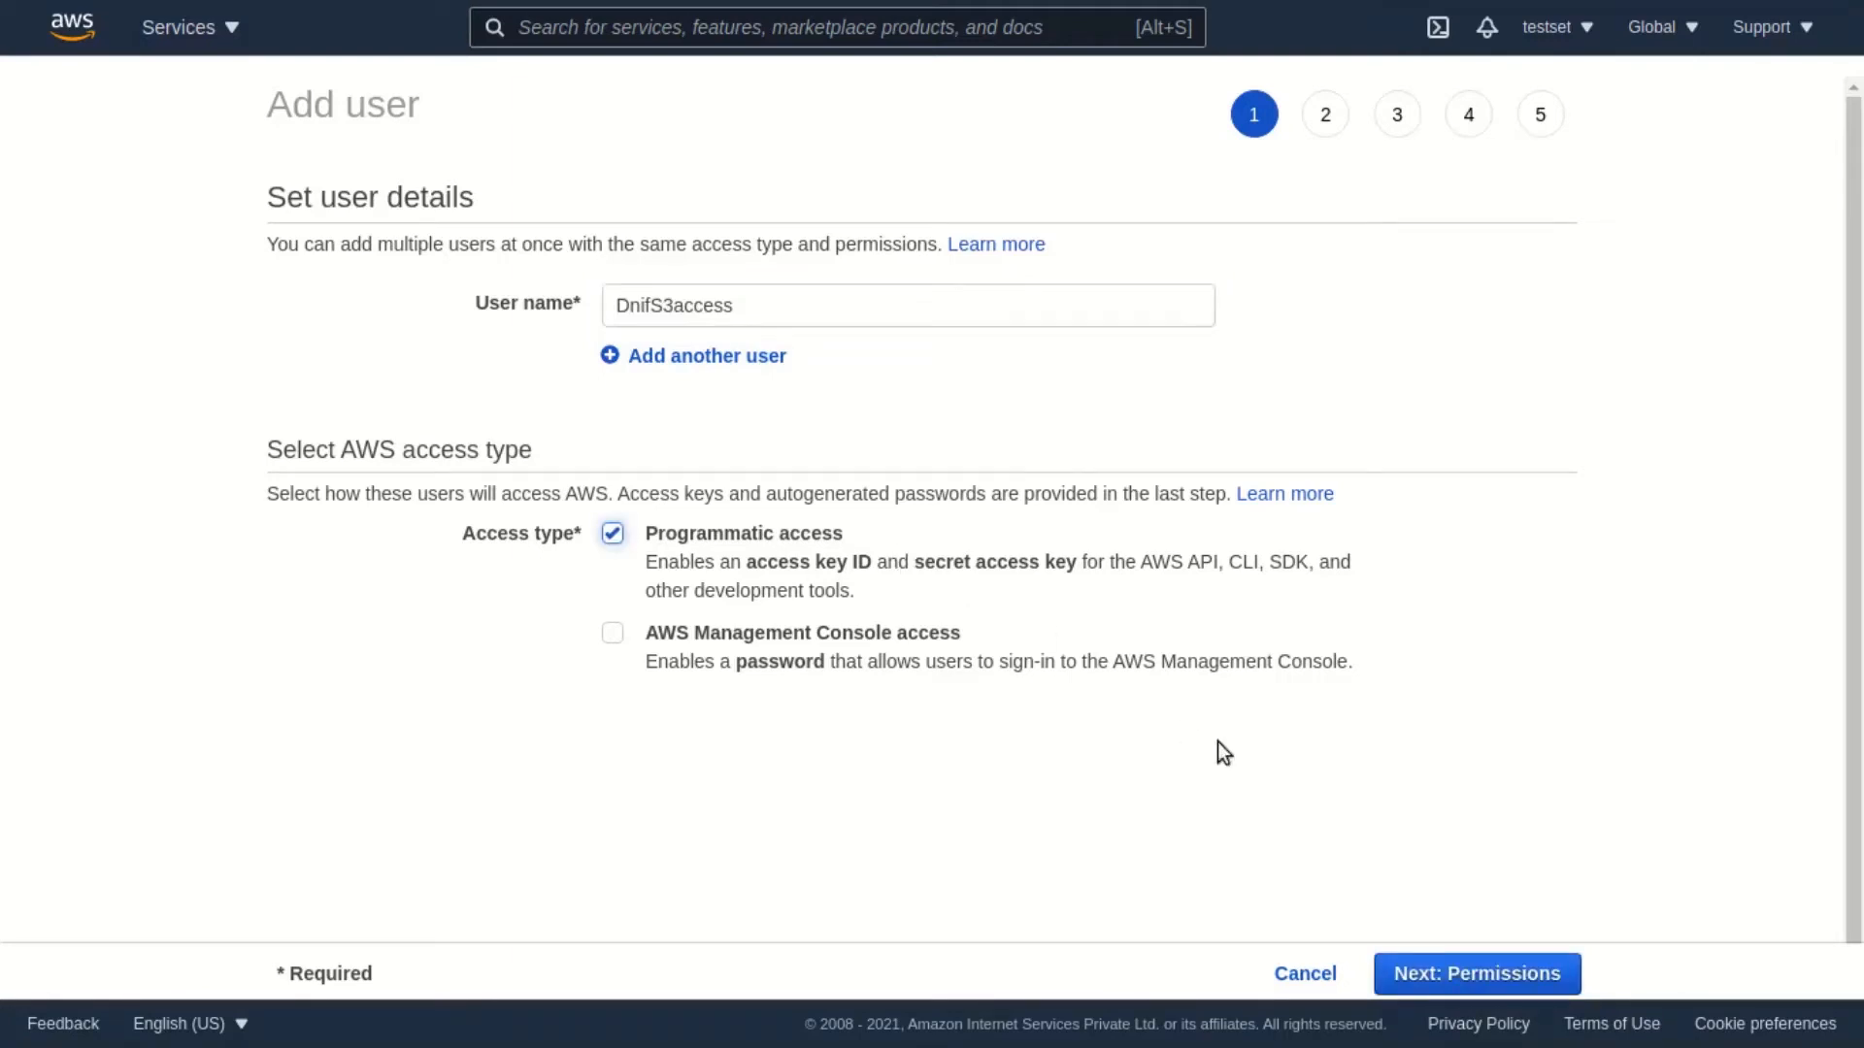
scroll(1204, 742, "down", 1)
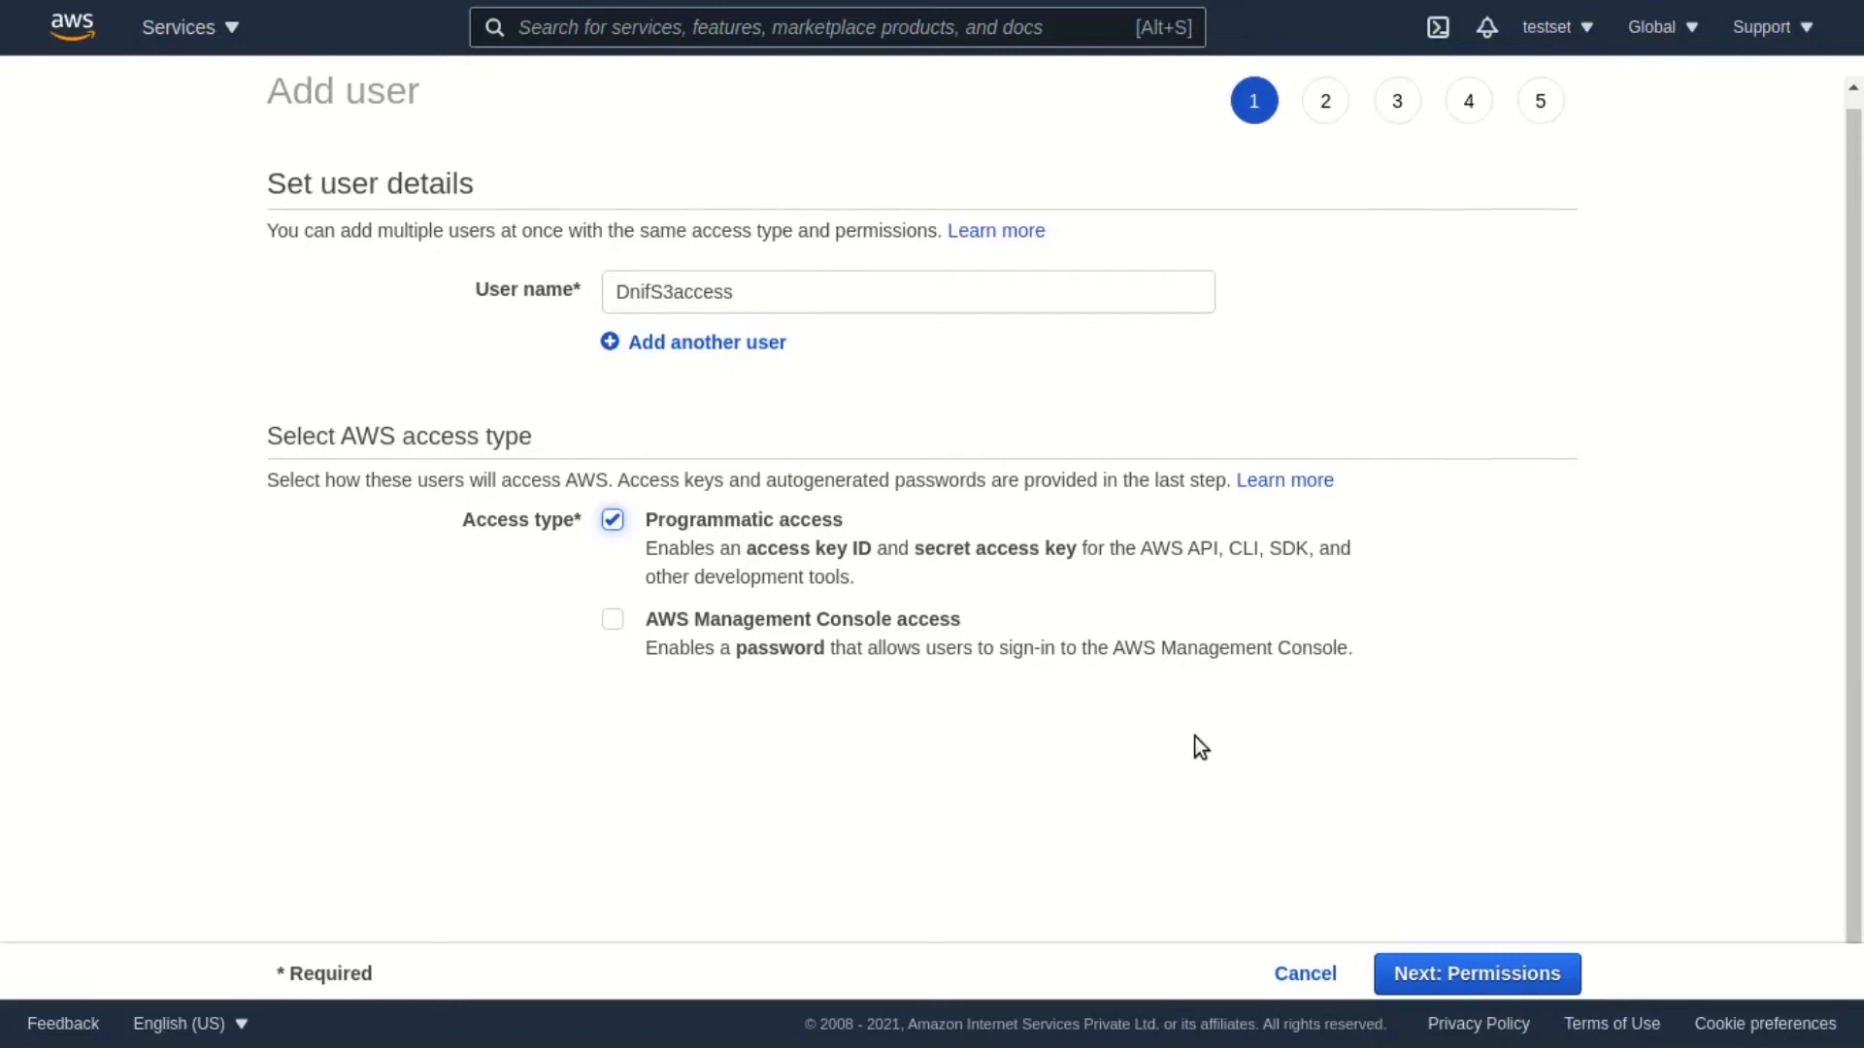
left_click(1456, 974)
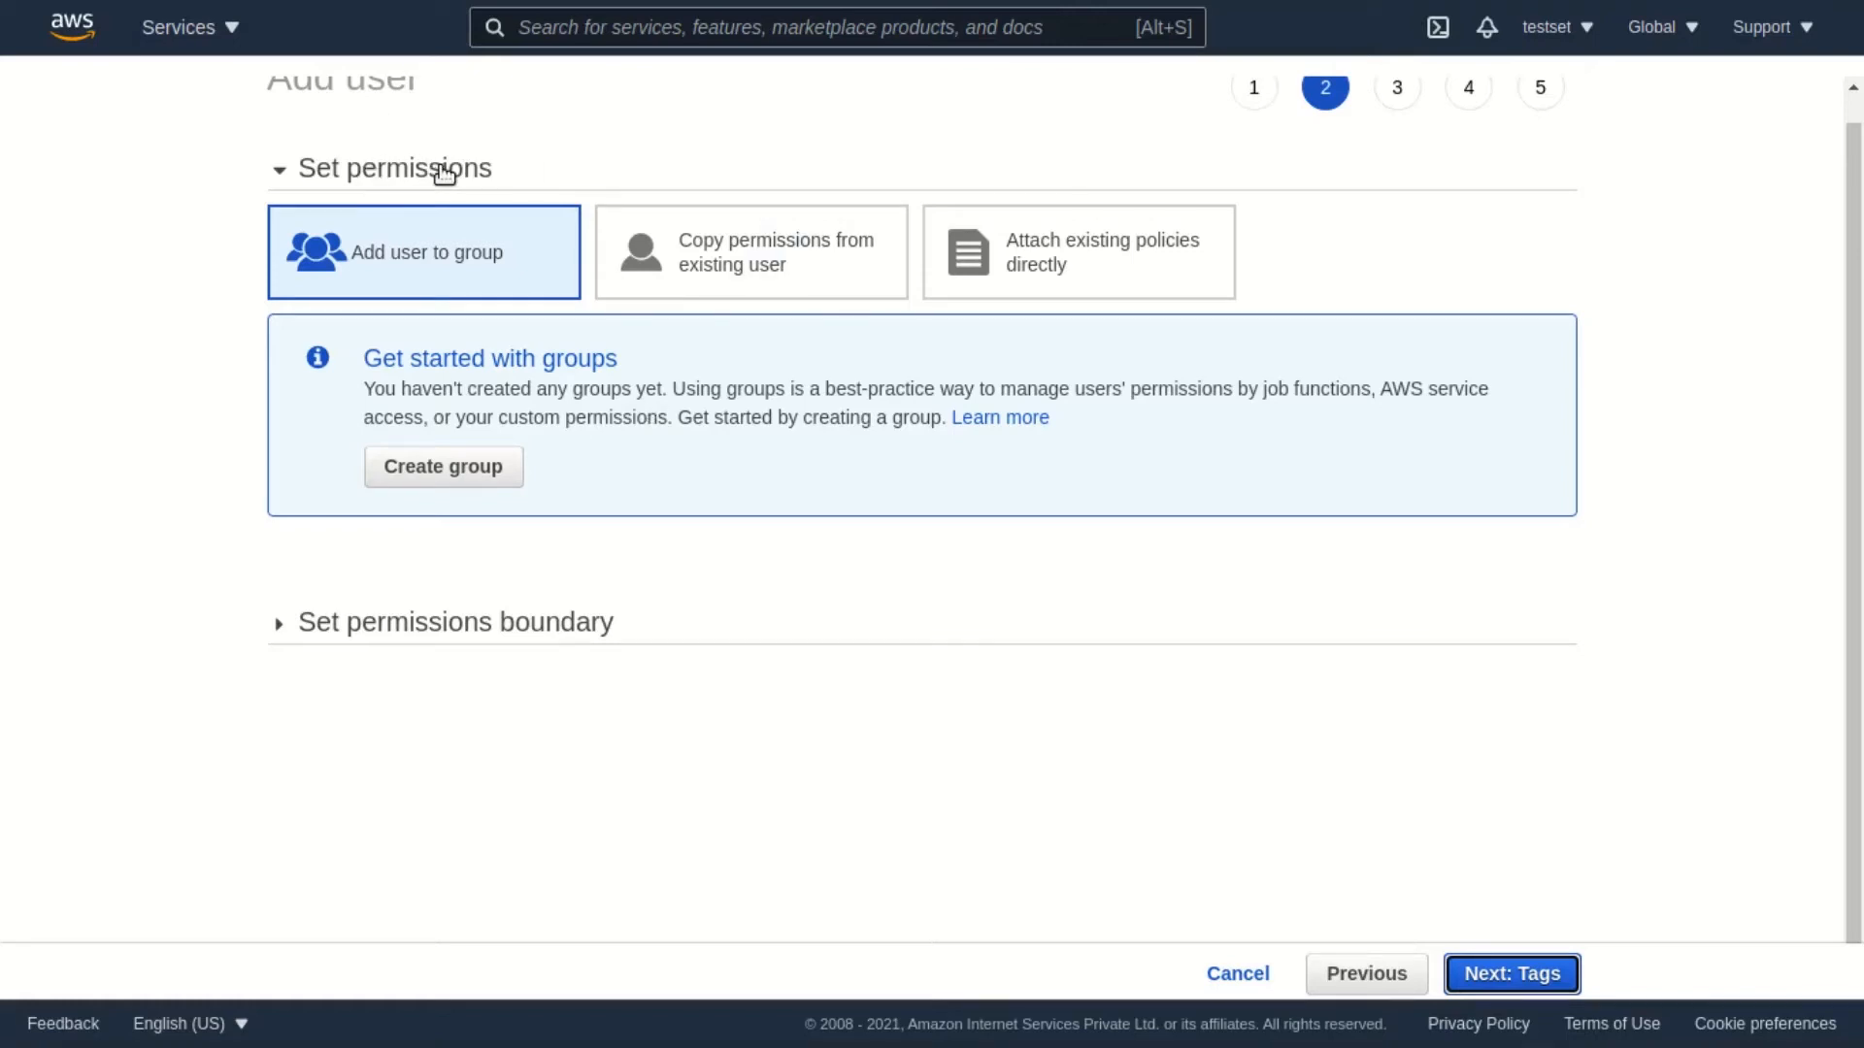
- Start a new policy for direct attachment and paste the two Allow statements from the AWS S3 documentation into its JSON Statement
left_click(1114, 266)
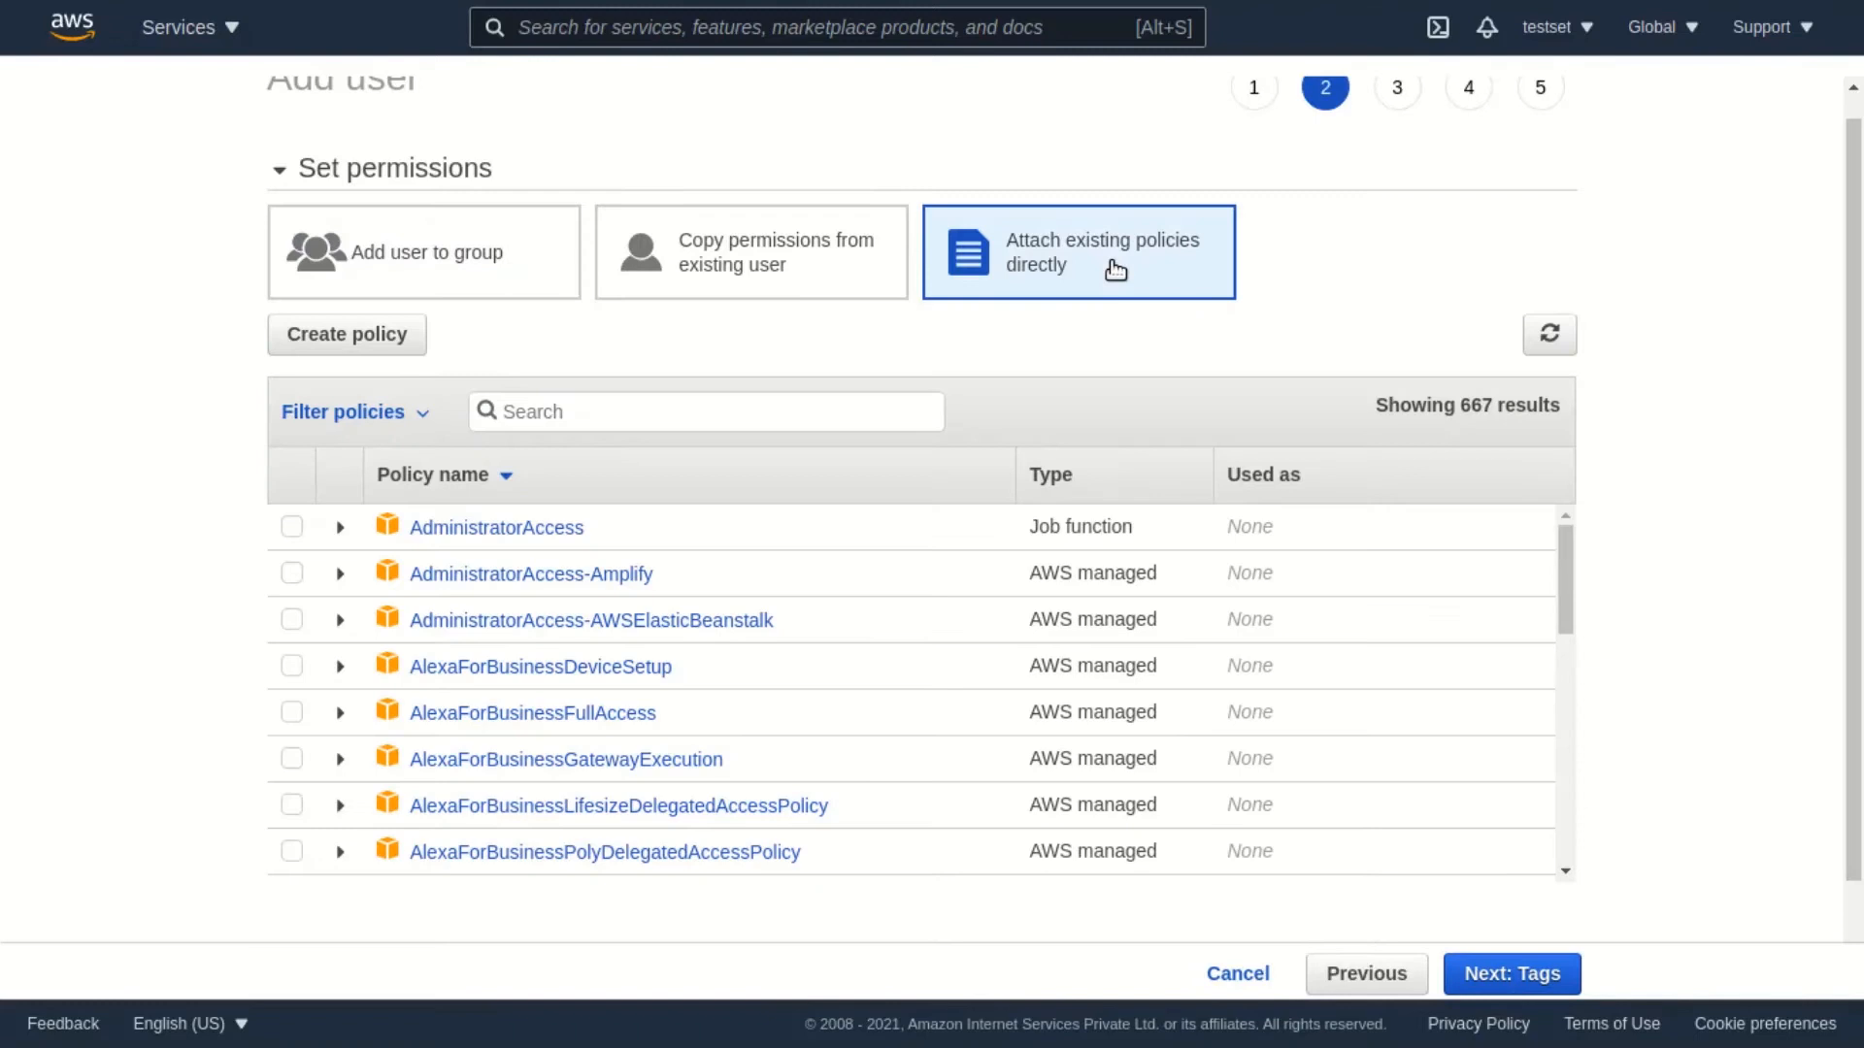
left_click(358, 341)
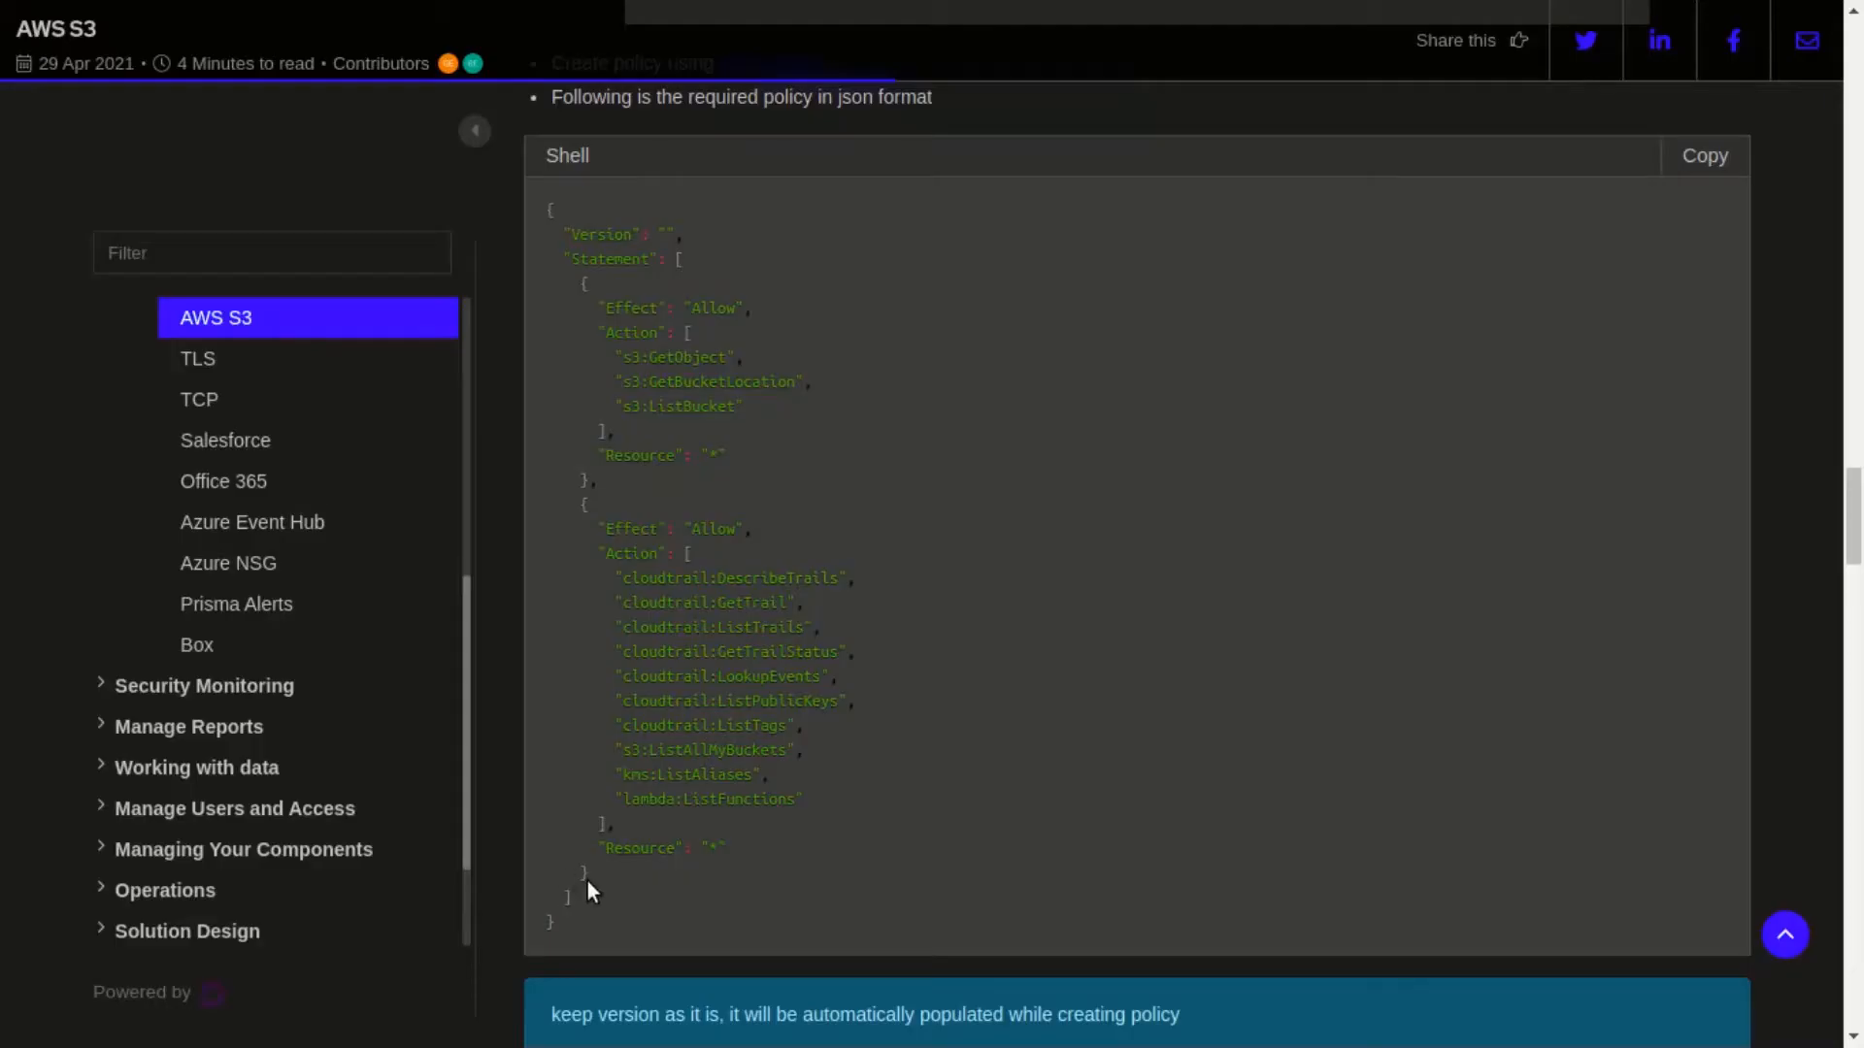
left_click_drag(588, 874, 574, 278)
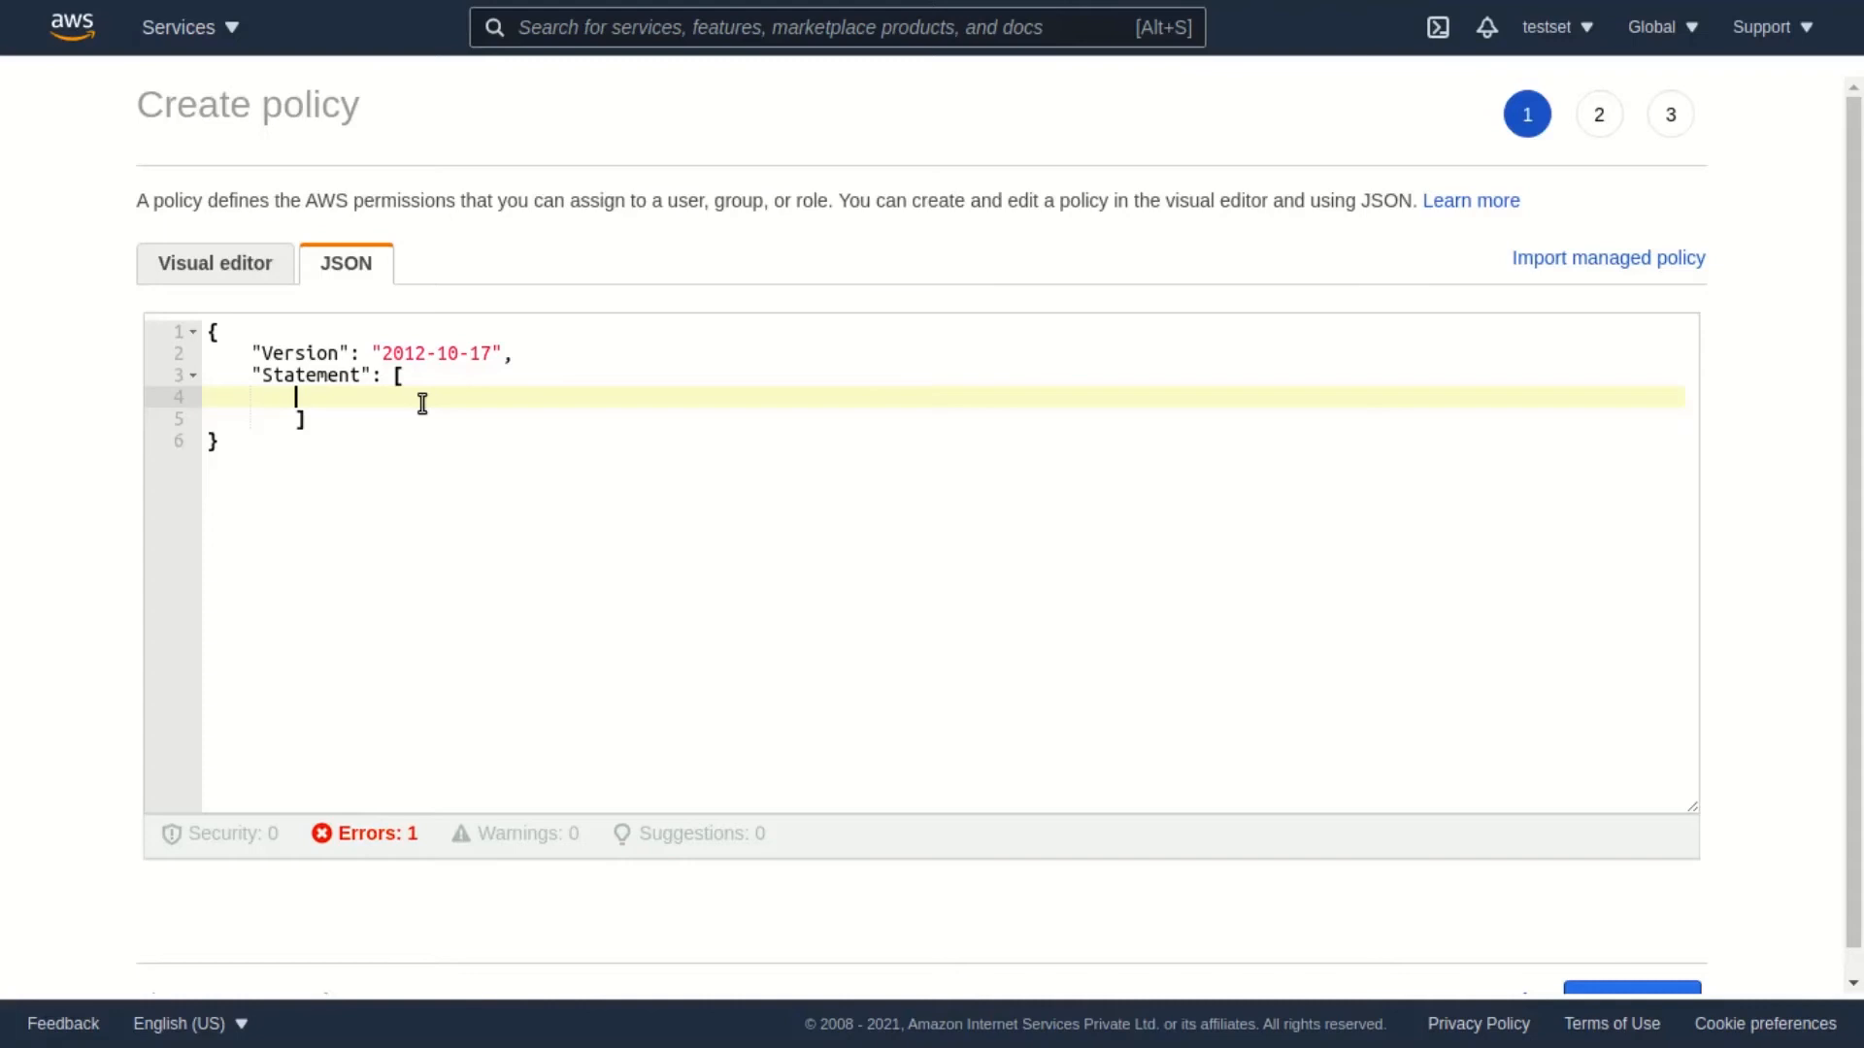
type("{       \"Effect\": \"Allow\",       \"Action\": [         \"s3:GetObject\",         \"s3:GetBucketLocation\",         \"s3:ListBucket\"       ],       \"Resource\": \"*\"     },     {       \"Effect\": \"Allow\",       \"Action\": [         \"cloudtrail:DescribeTrails\",         \"cloudtrail:GetTrail\",         \"cloudtrail:ListTrails\",         \"cloudtrail:GetTrailStatus\",         \"cloudtrail:LookupEvents\",         \"cloudtrail:ListPublicKeys\",         \"cloudtrail:ListTags\",         \"s3:ListAllMyBuckets\",         \"kms:ListAliases\",         \"lambda:ListFunctions\"       ],       \"Resource\": \"*\"     }")
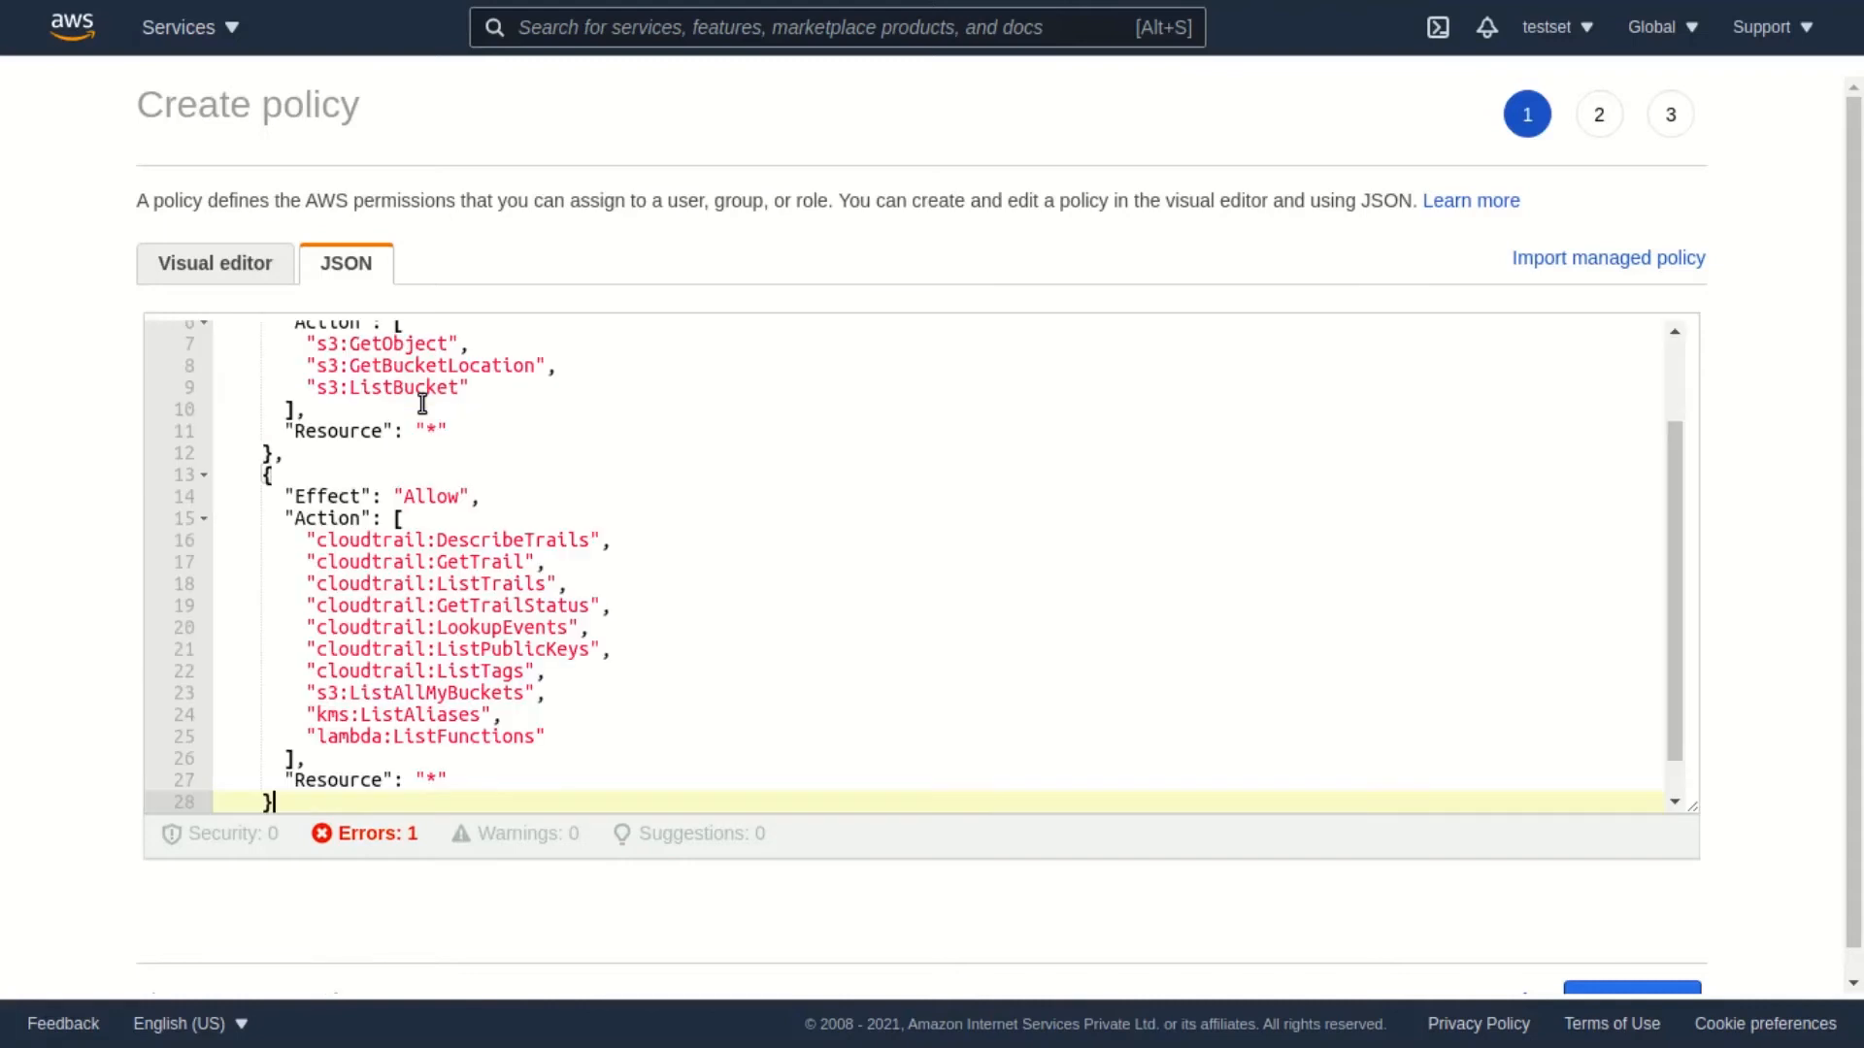
scroll(470, 624, "up", 3)
left_click(688, 766)
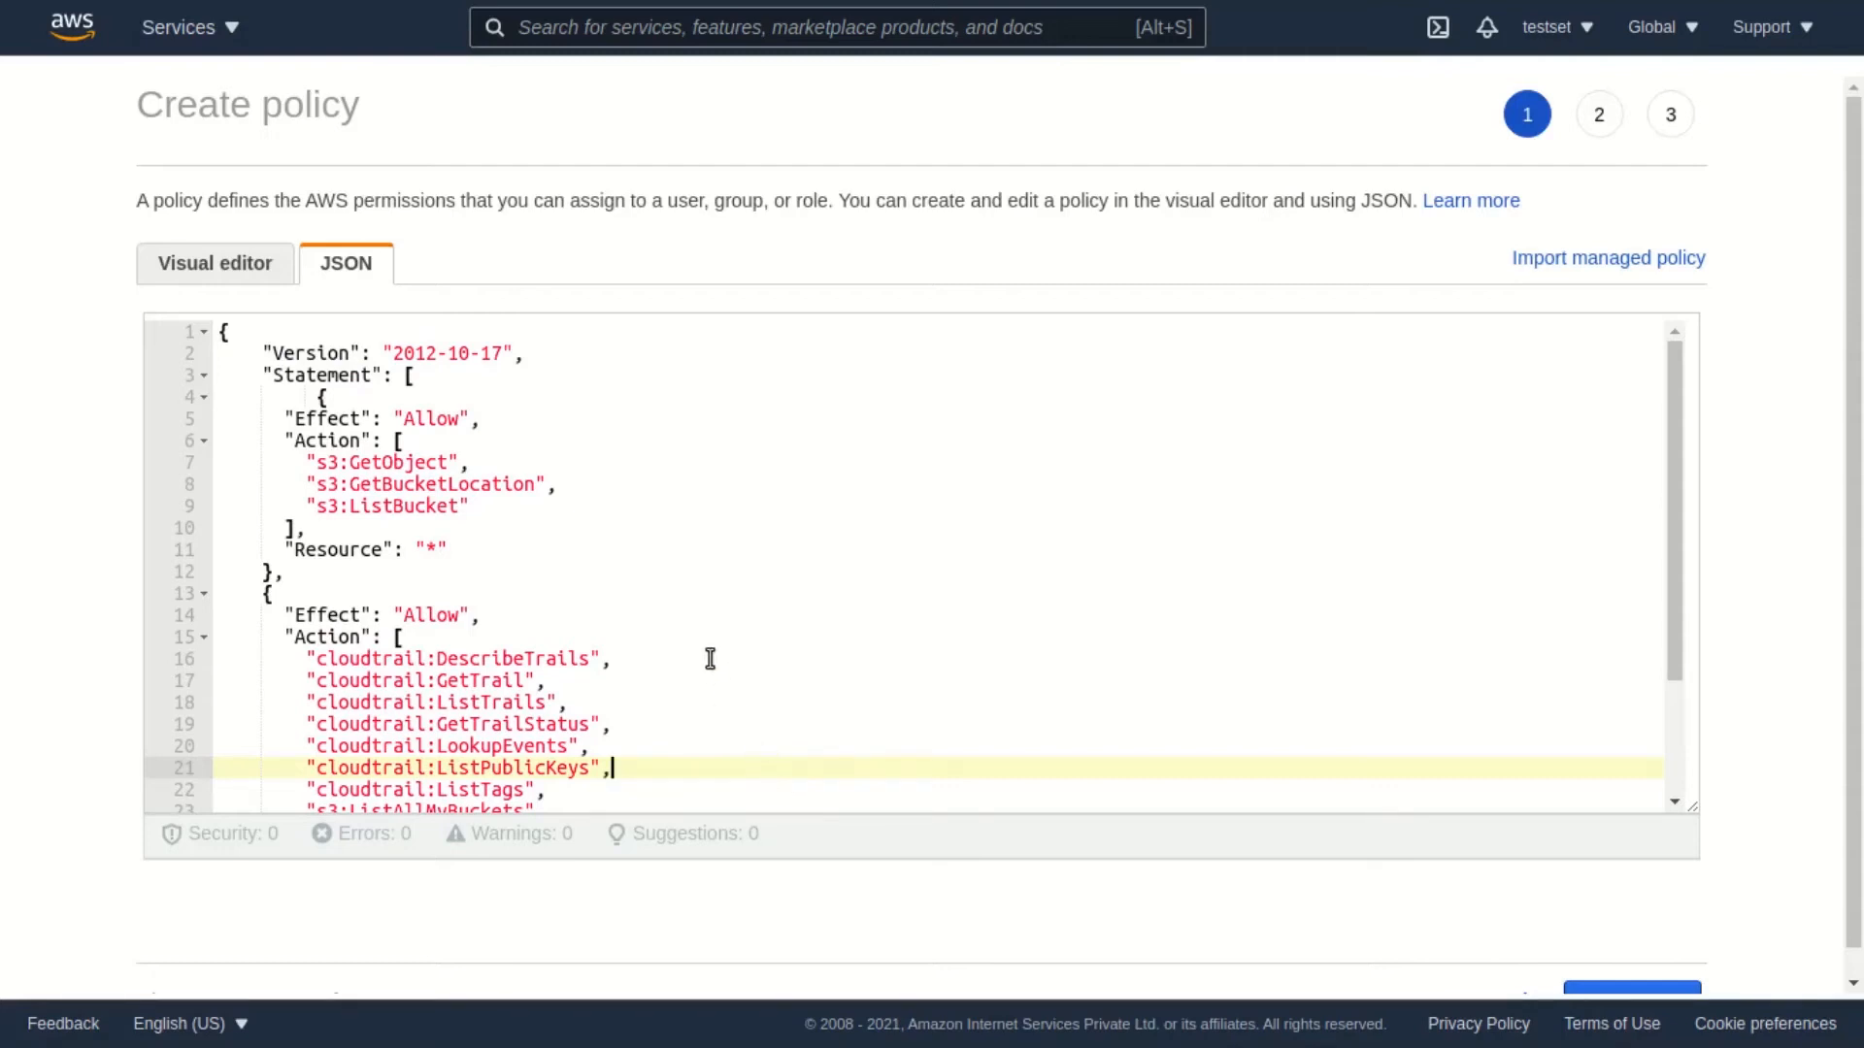
scroll(622, 595, "down", 3)
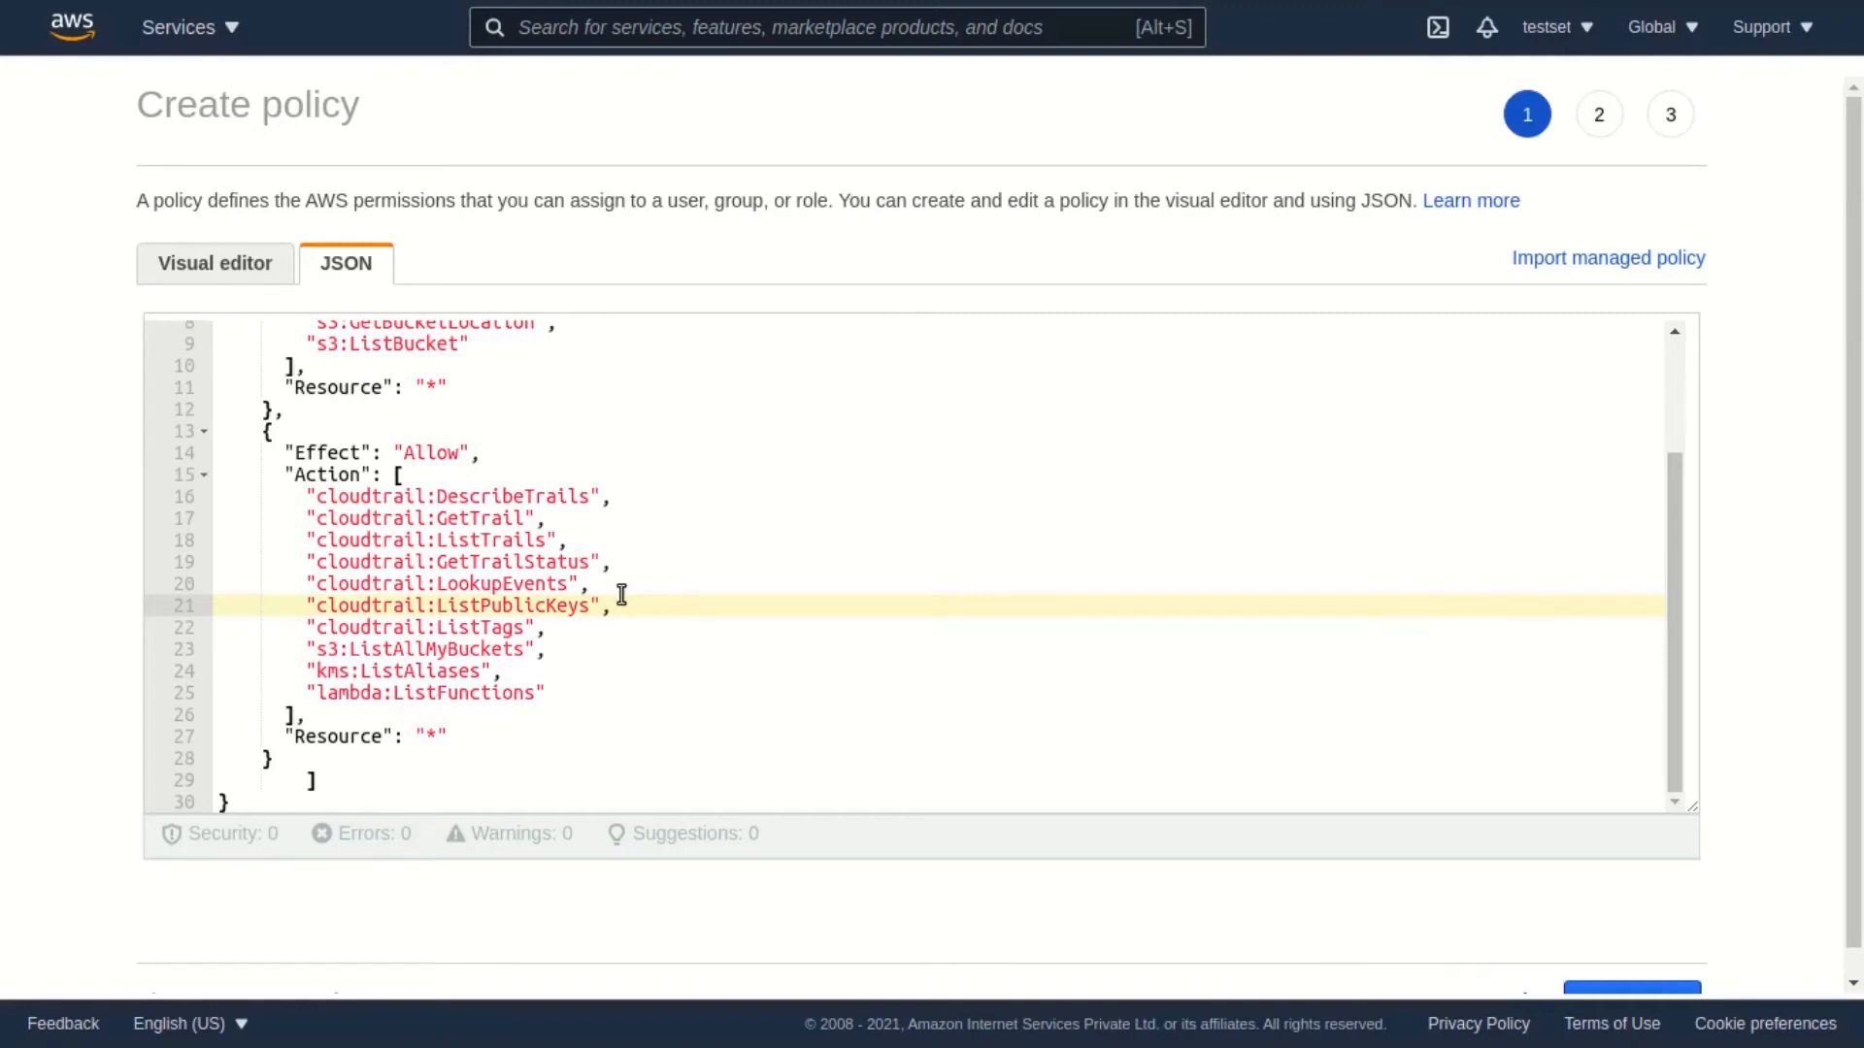
scroll(621, 595, "down", 1)
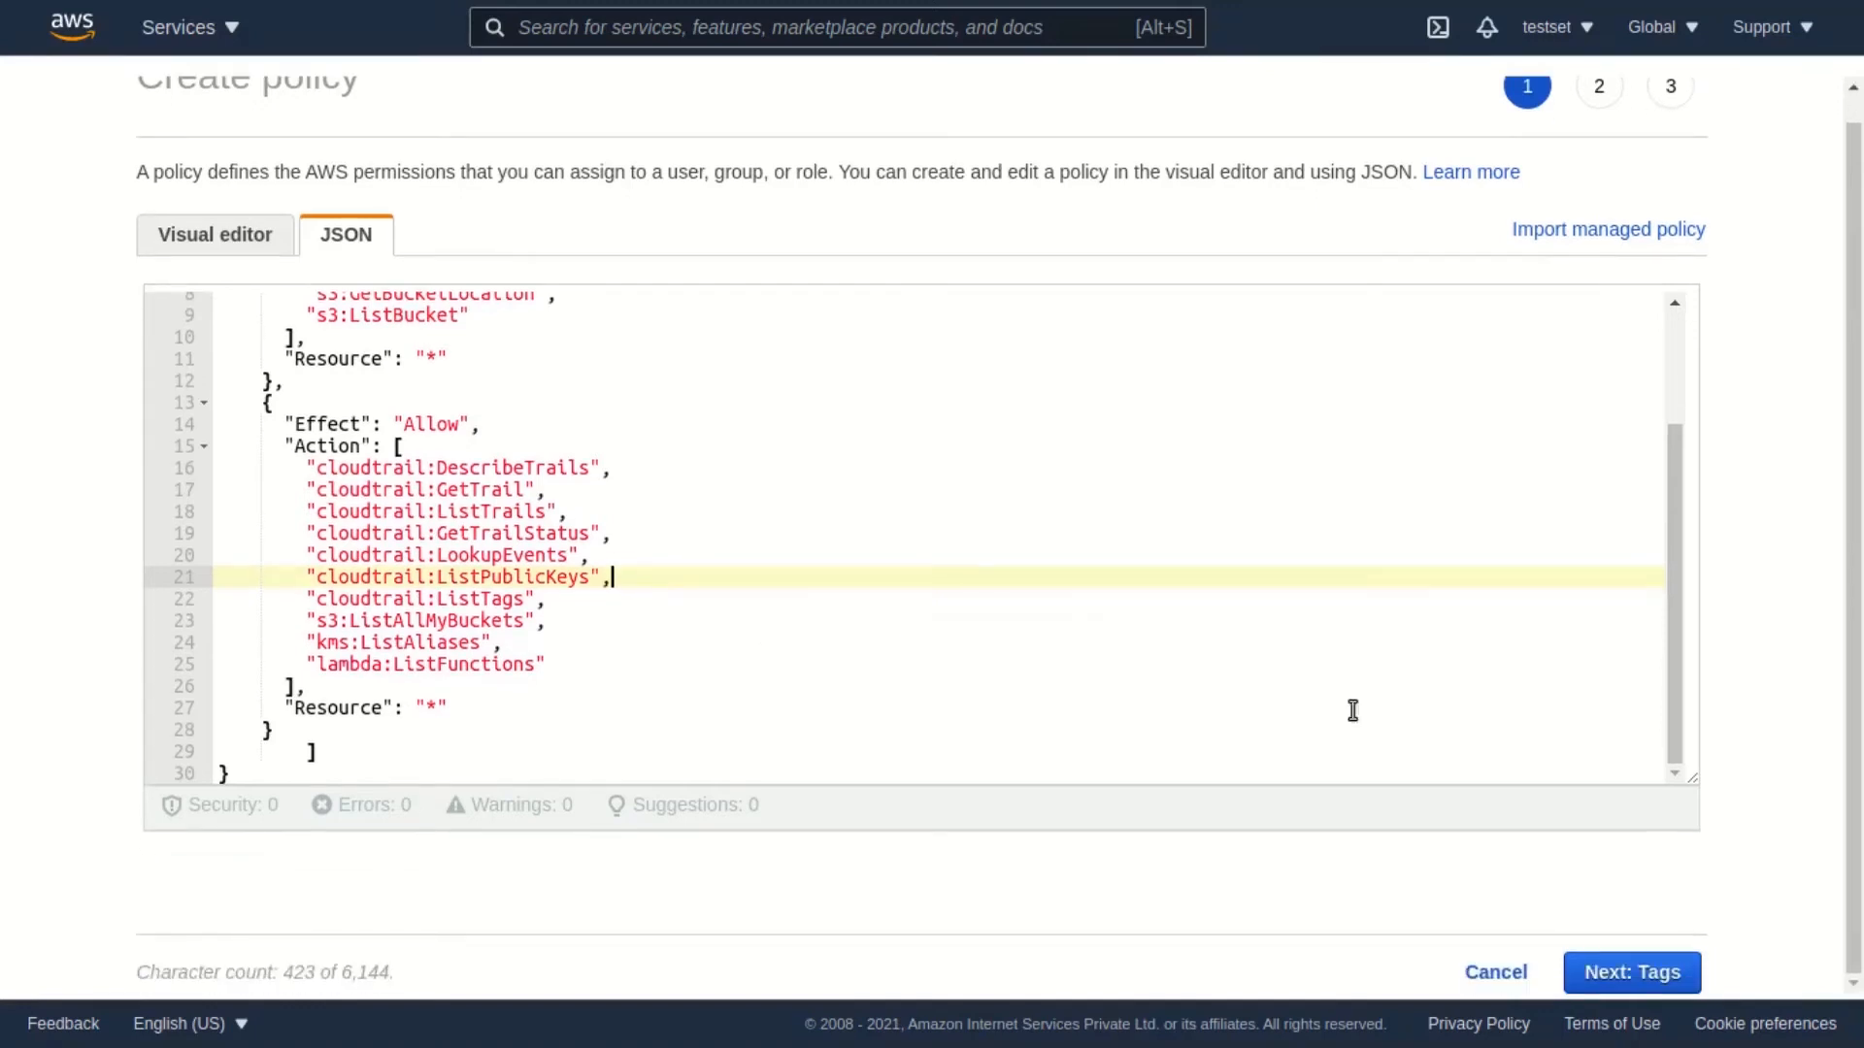
- Leave the policy without tags, name it DnifS3Access and create it
left_click(1650, 974)
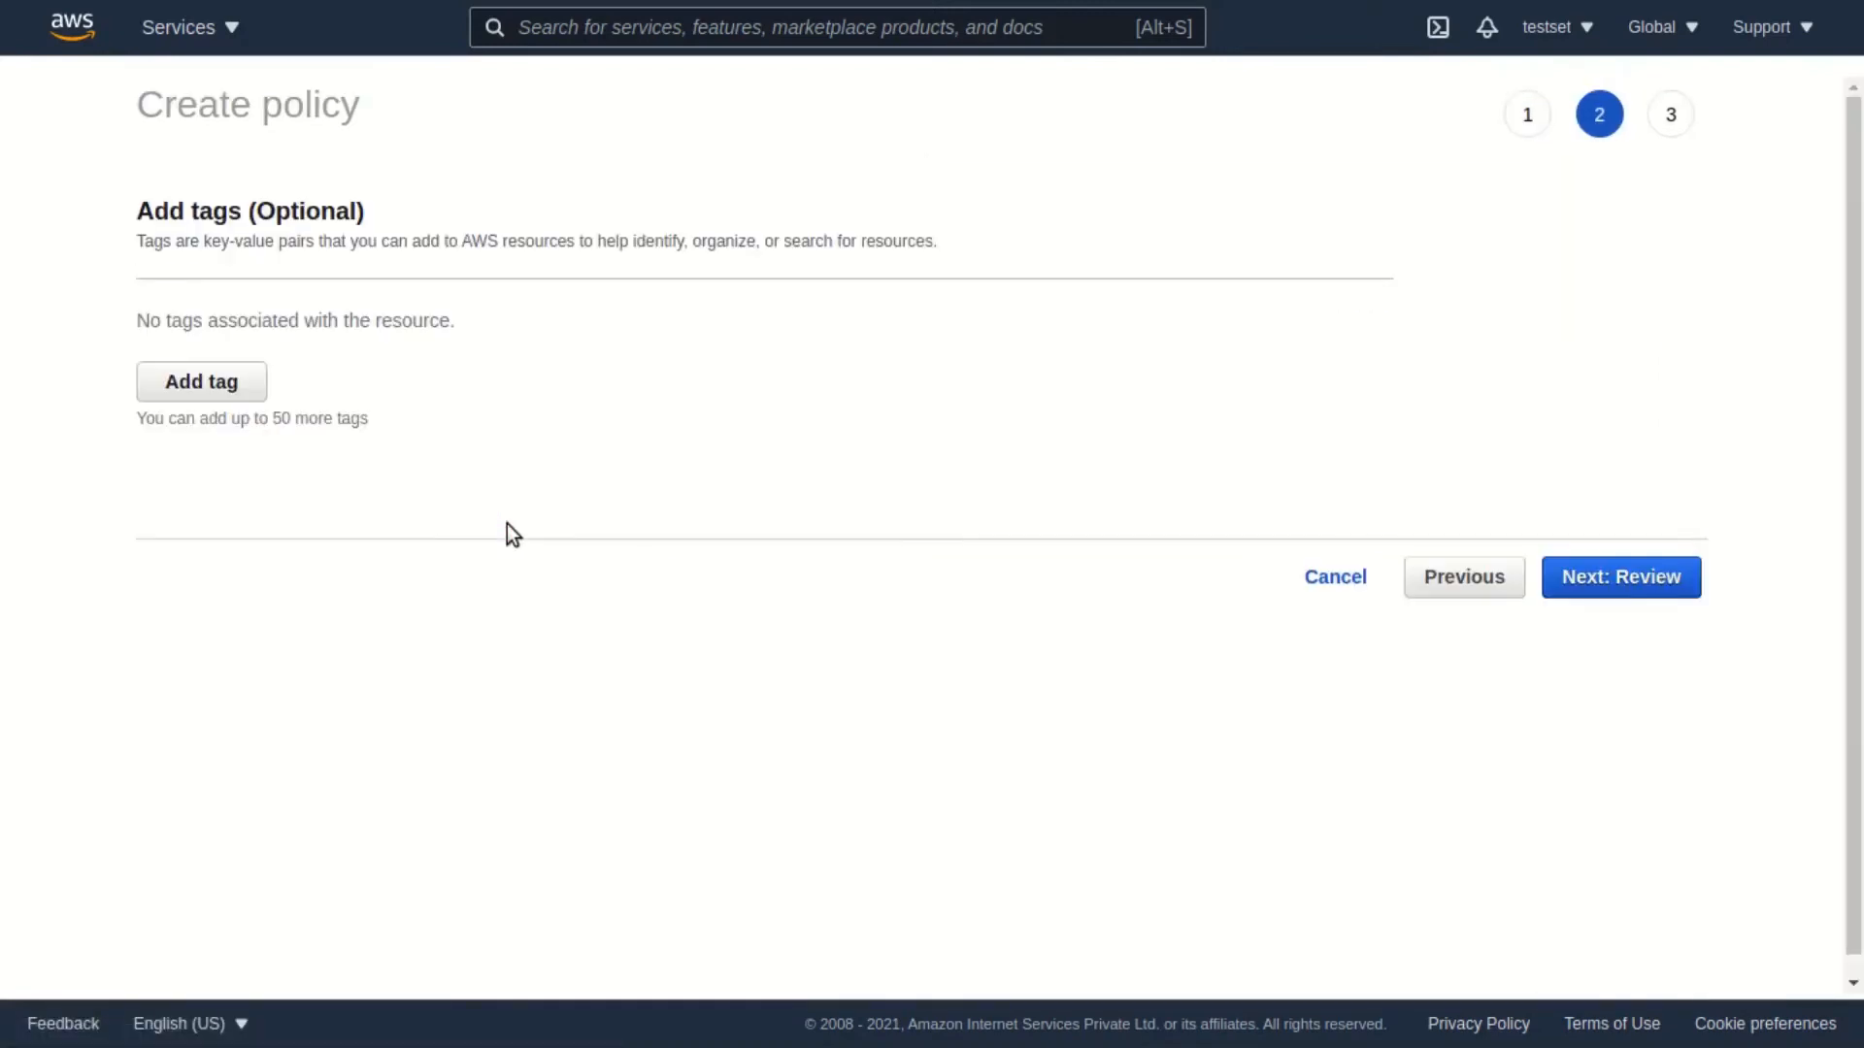
left_click(1620, 579)
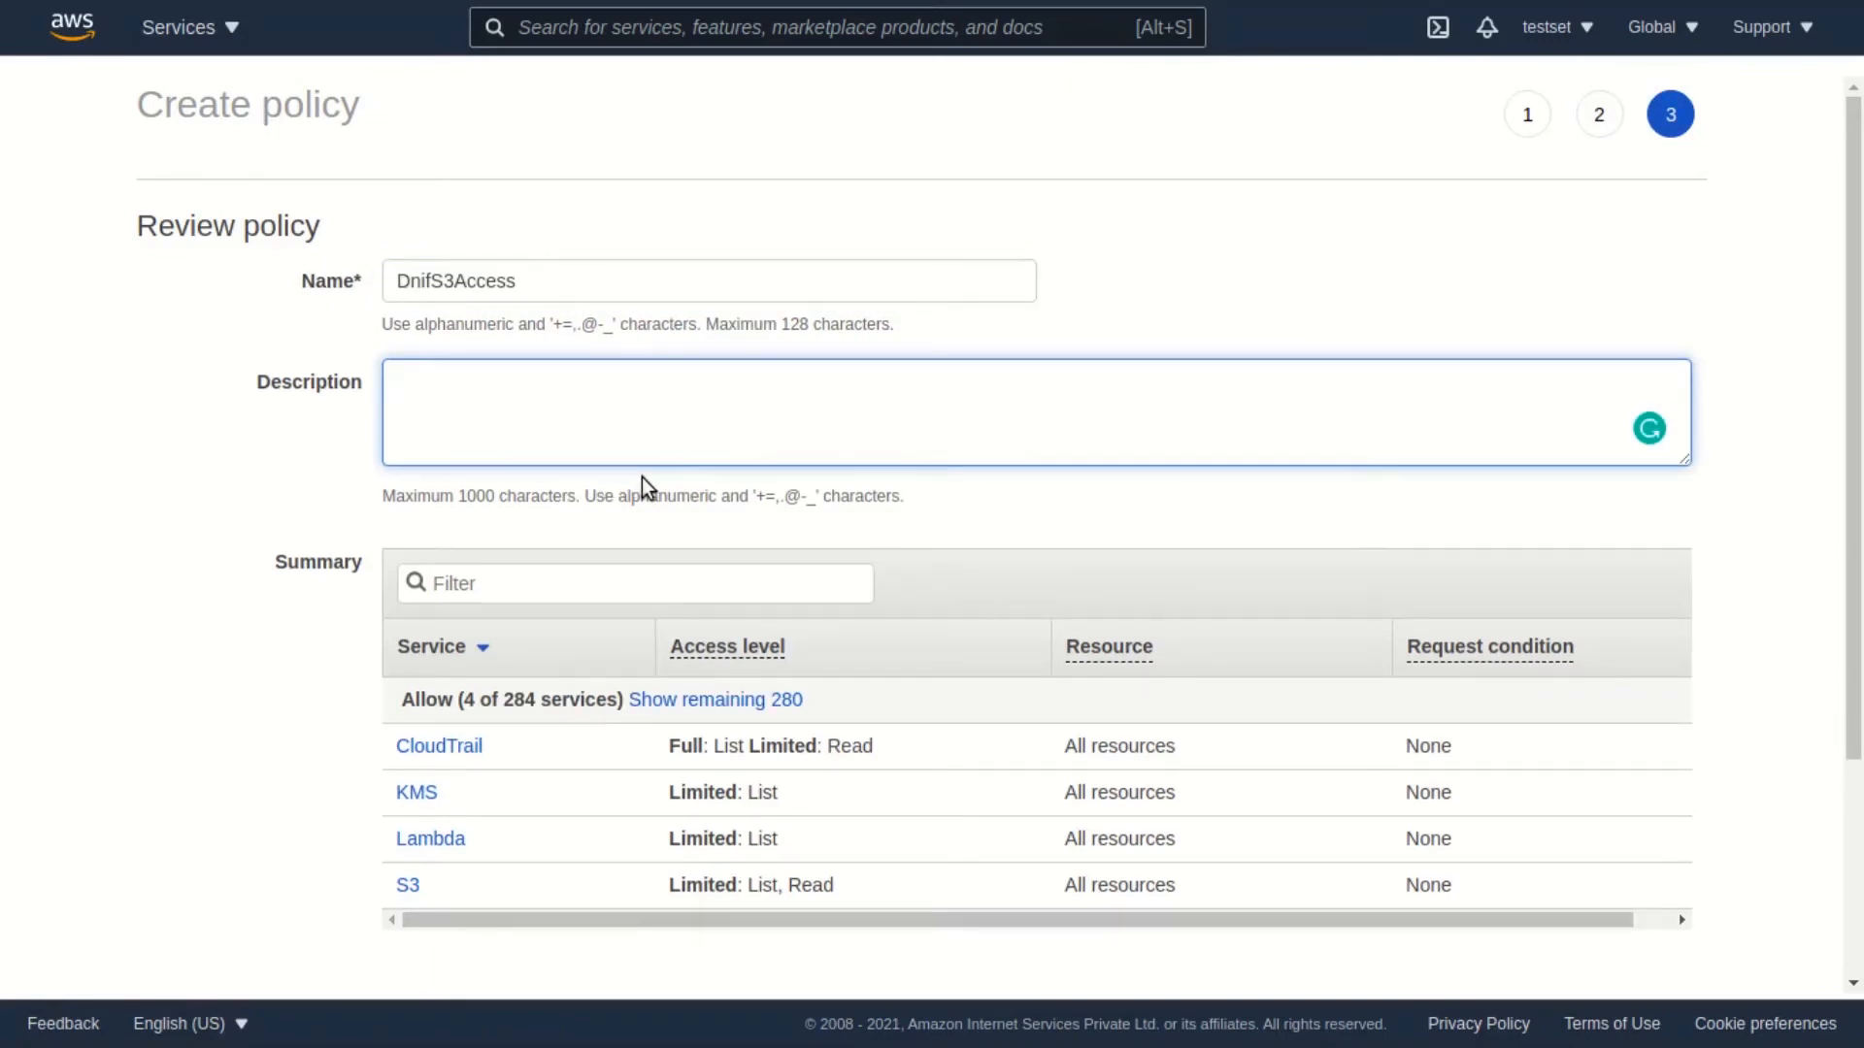
scroll(643, 478, "down", 3)
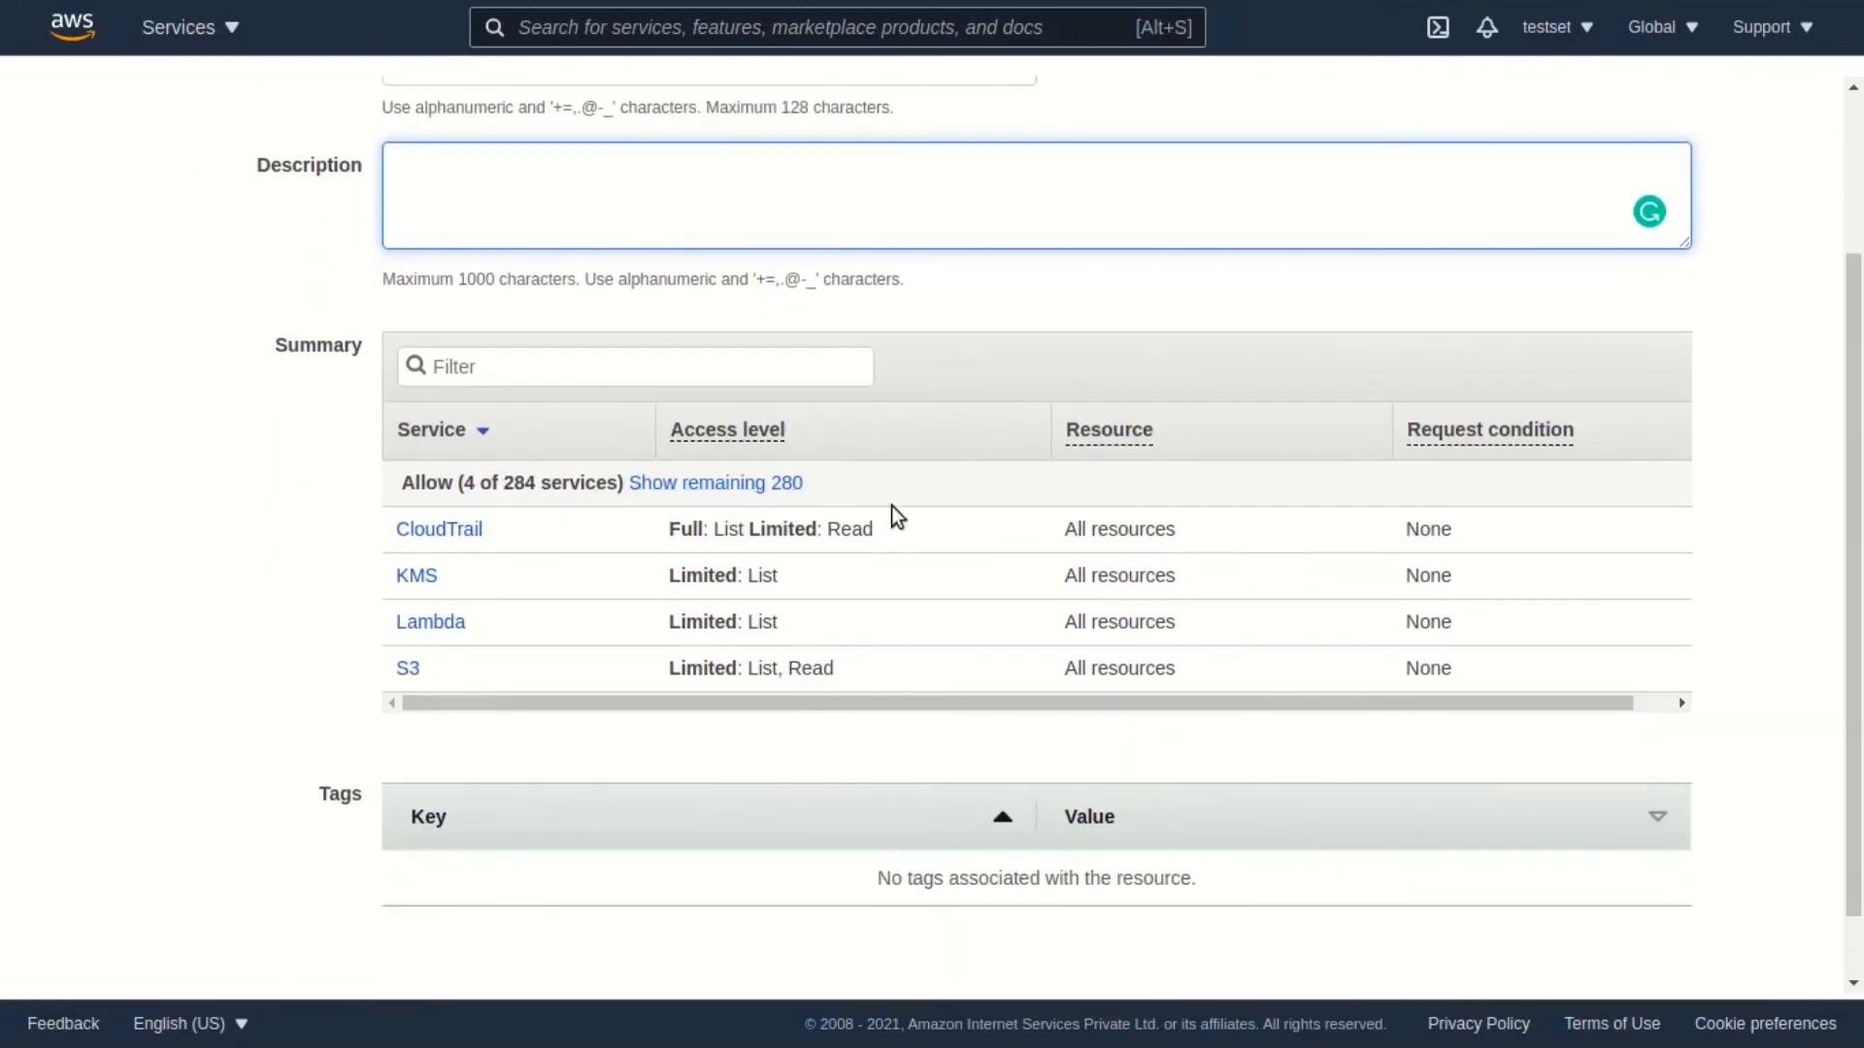
scroll(1164, 621, "down", 1)
left_click(1640, 972)
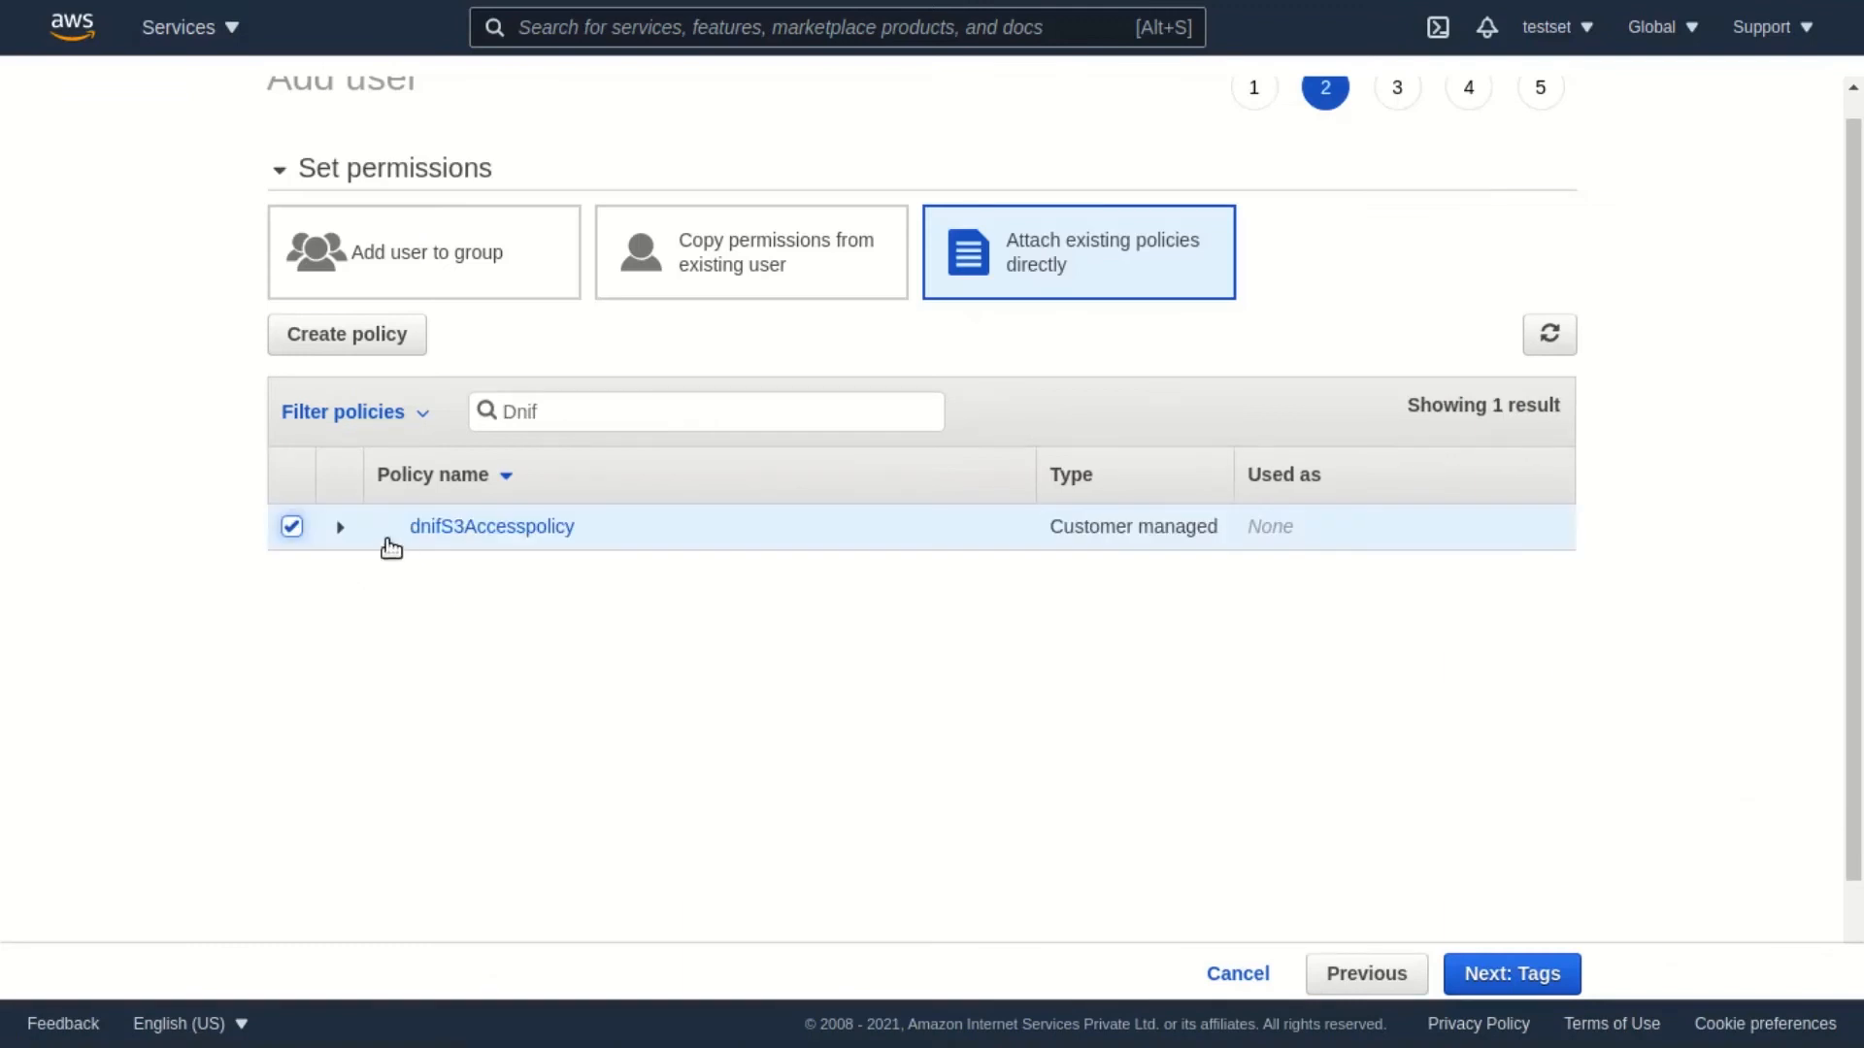
- Create the user with dnifS3Accesspolicy attached and the tag key DNIFENV, and download its credentials as a CSV file
left_click(1485, 965)
left_click(420, 370)
type("DNIFENV")
left_click(1503, 975)
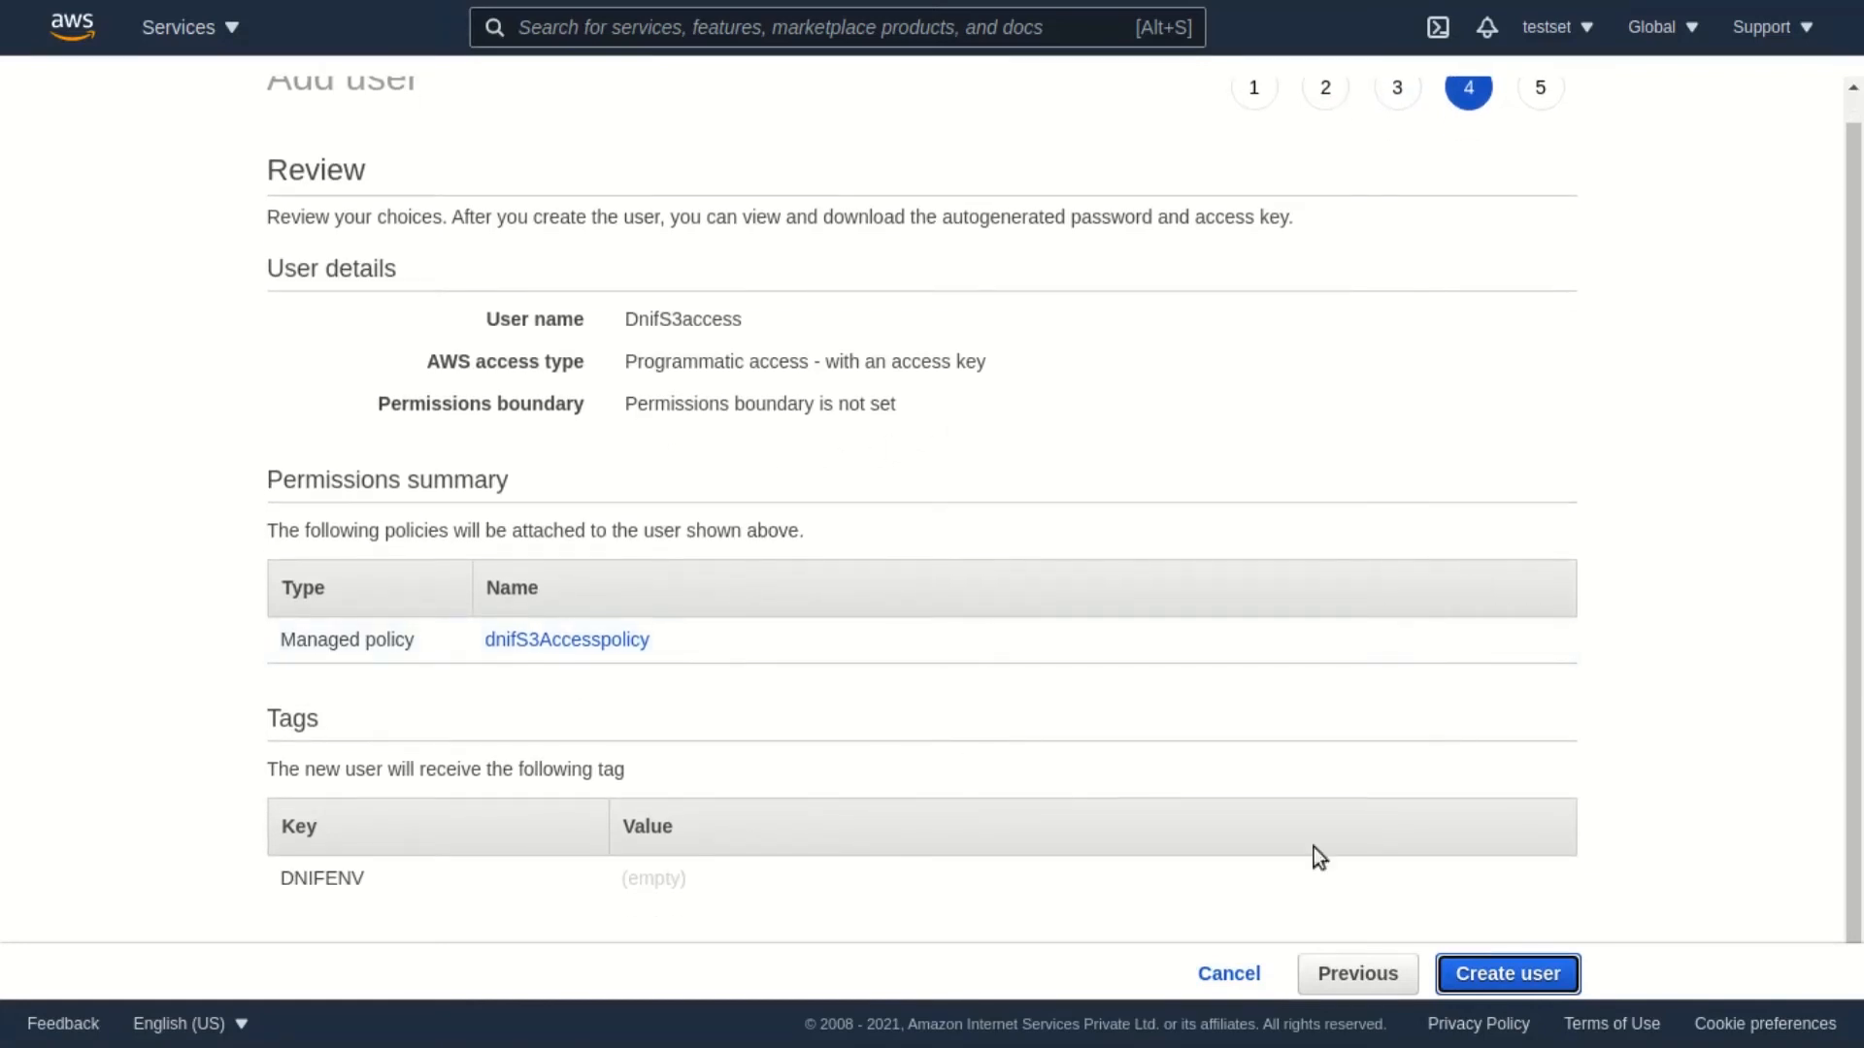
left_click(1509, 973)
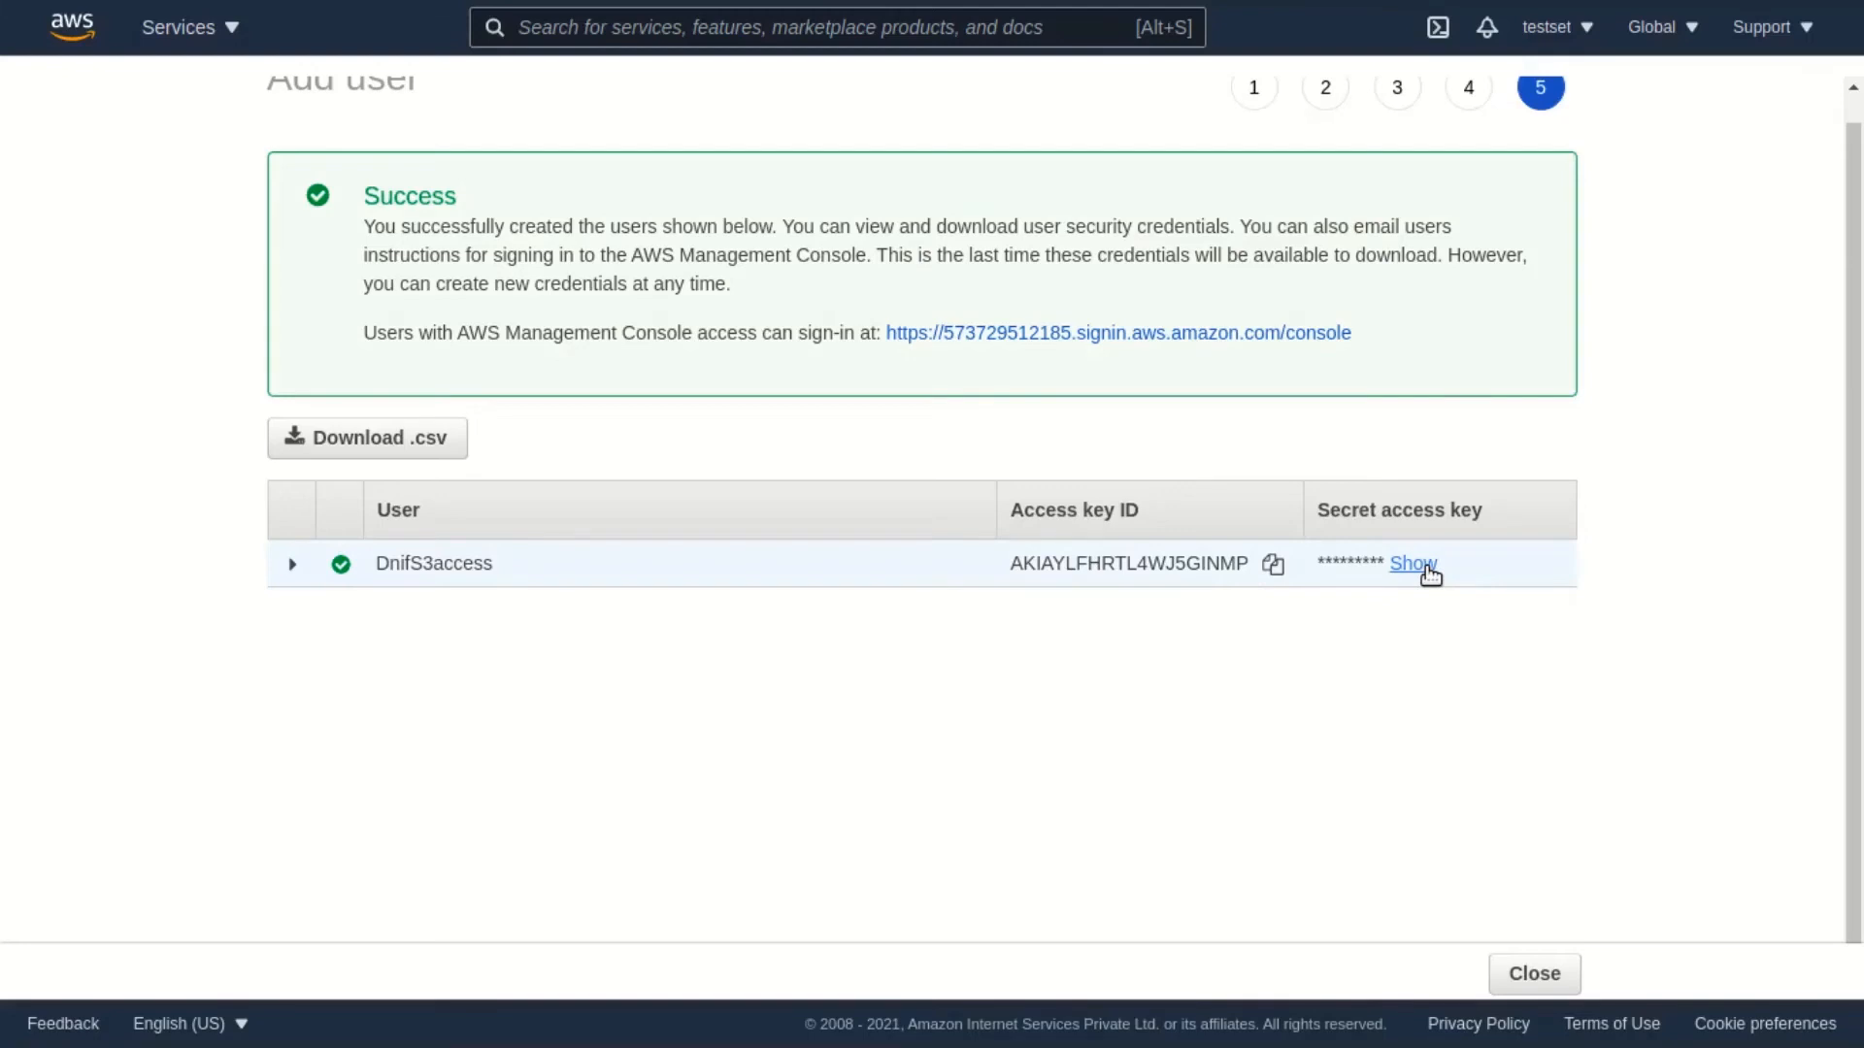
left_click(434, 448)
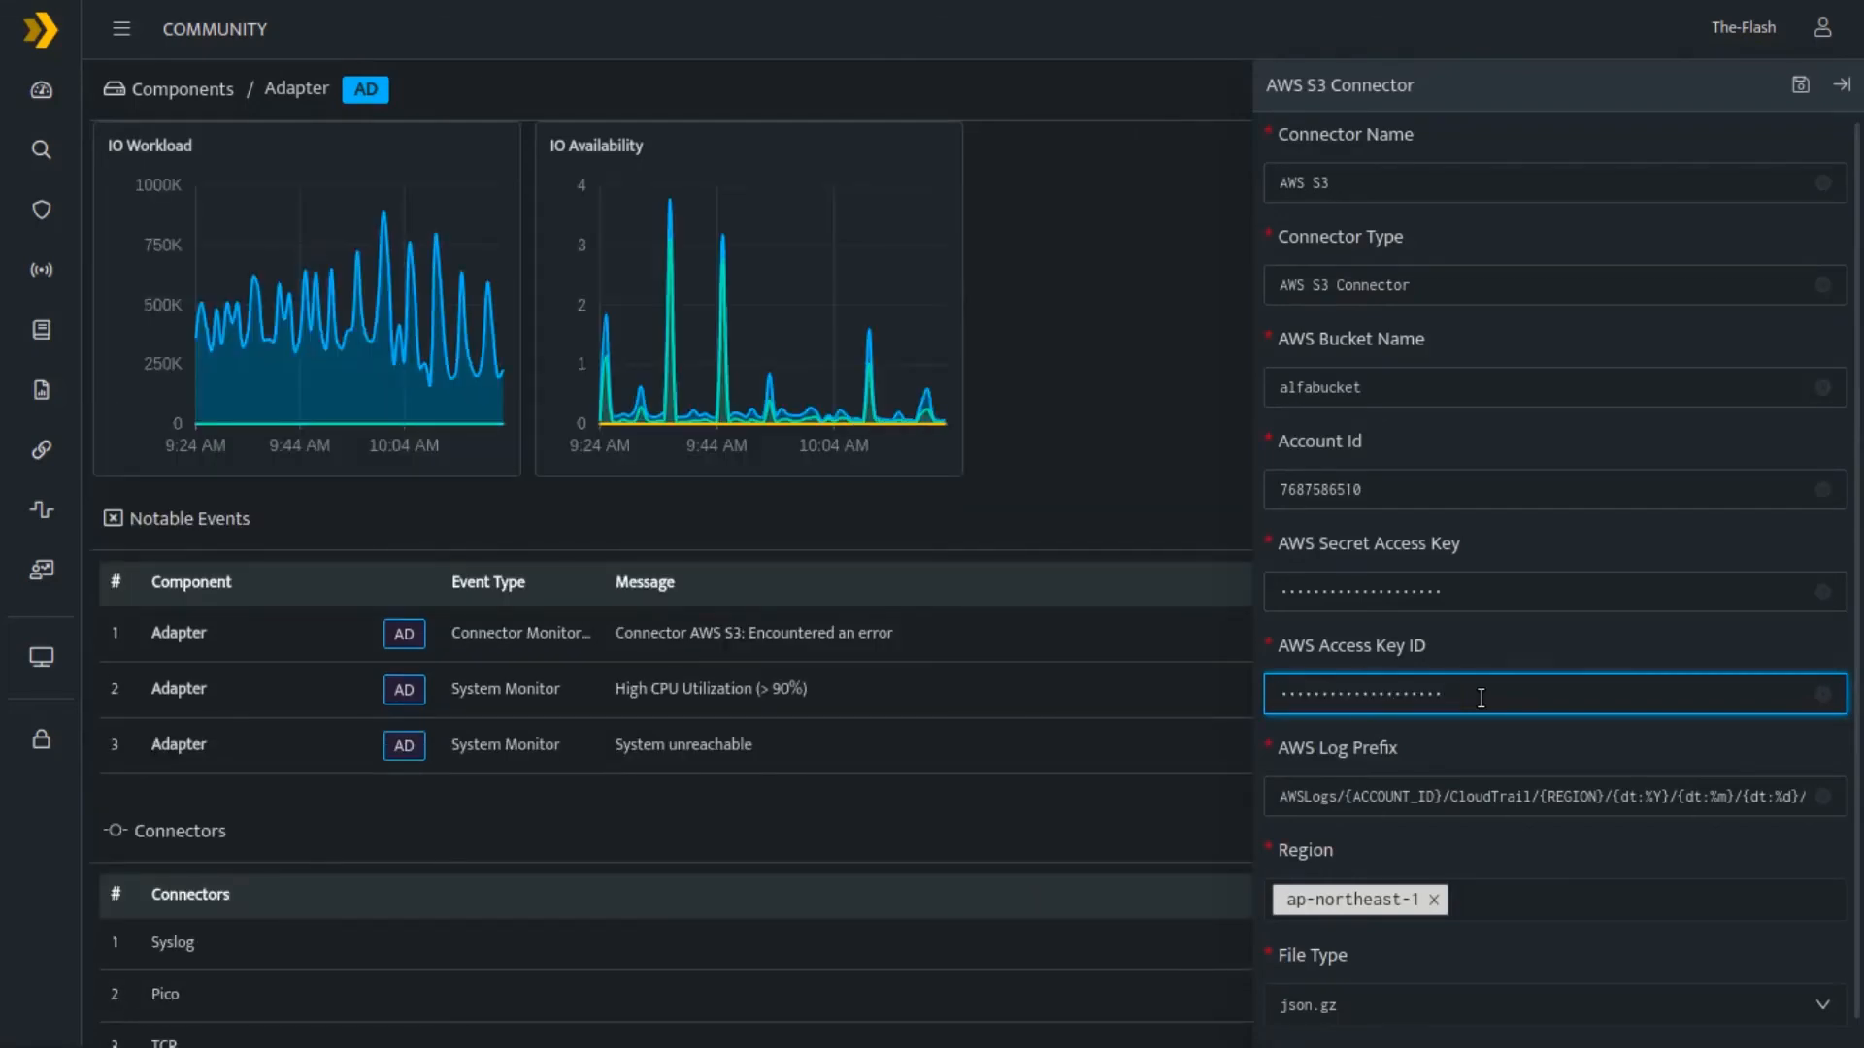
- Switch back to the DNIF connector form and paste the new user's AWS secret access key
left_click(1478, 591)
key("ctrl+v")
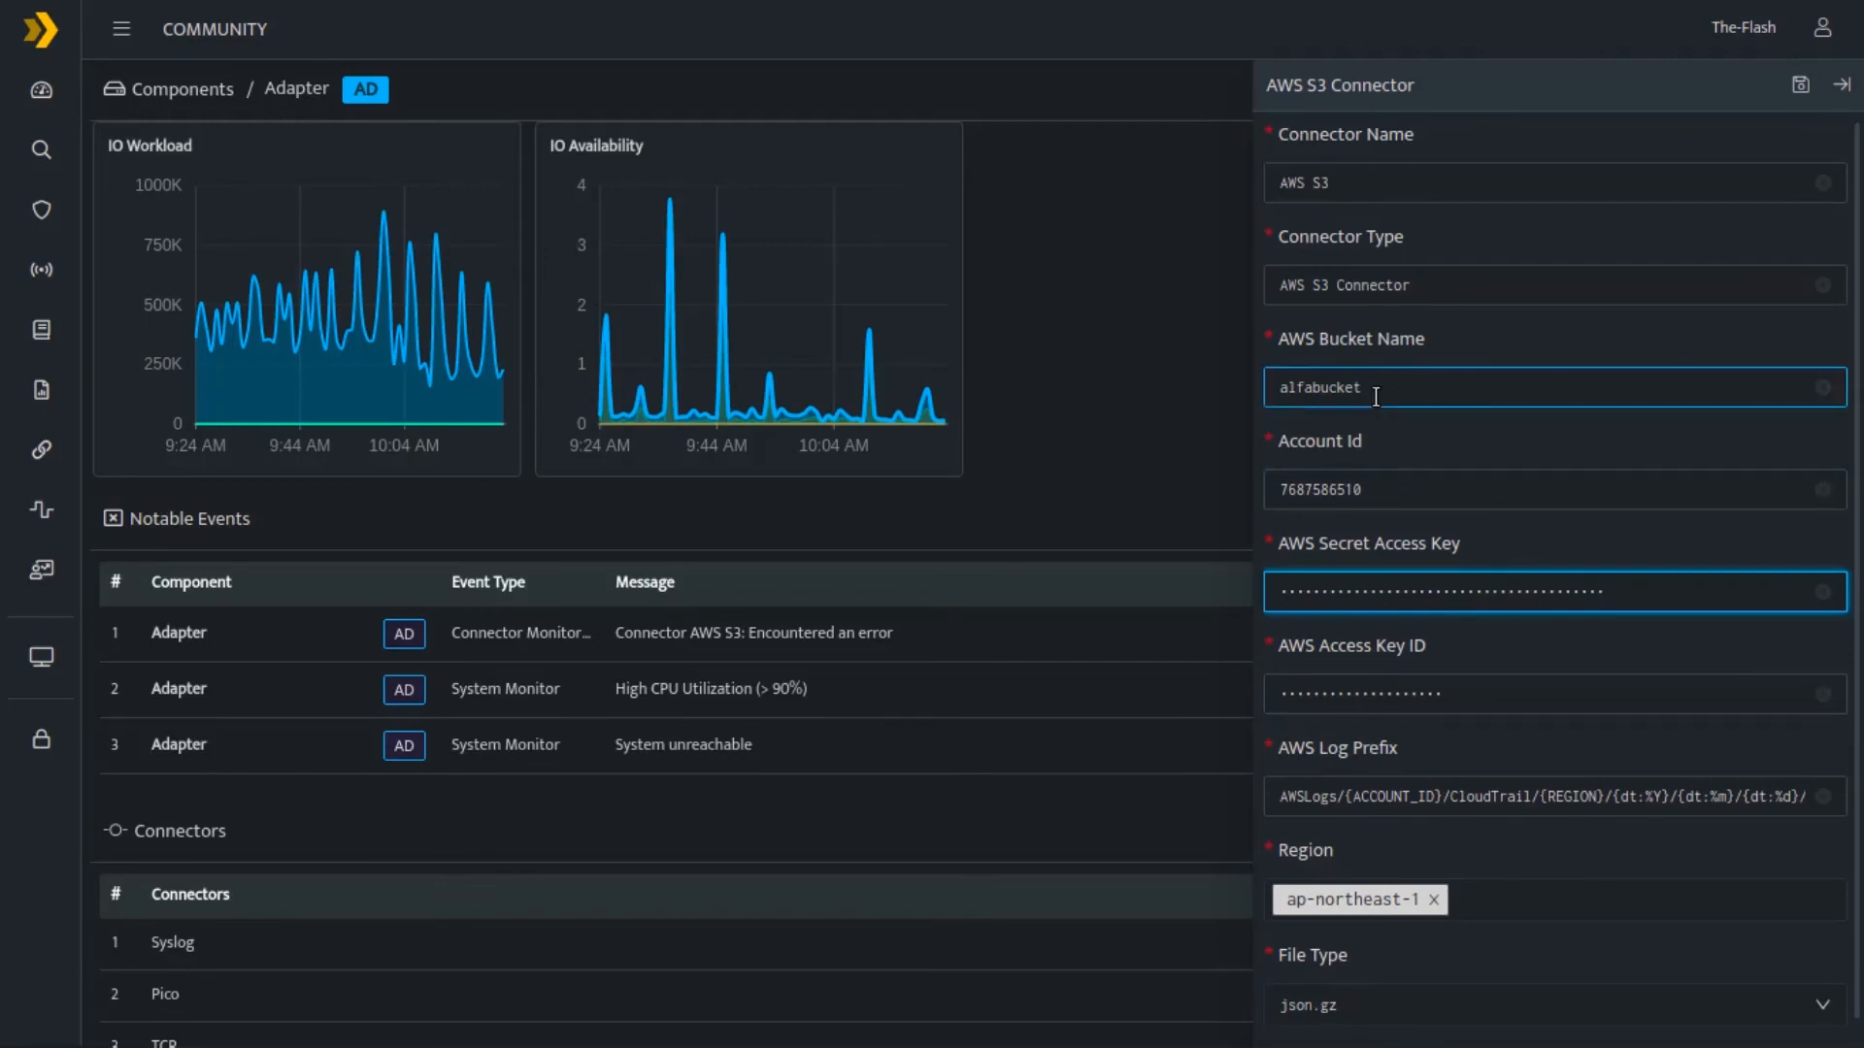
- Set the bucket name to dnifcloudtrail, enter the account ID, select regions ap-south-1 and us-east-1, and save the connector
key("ctrl+Tab")
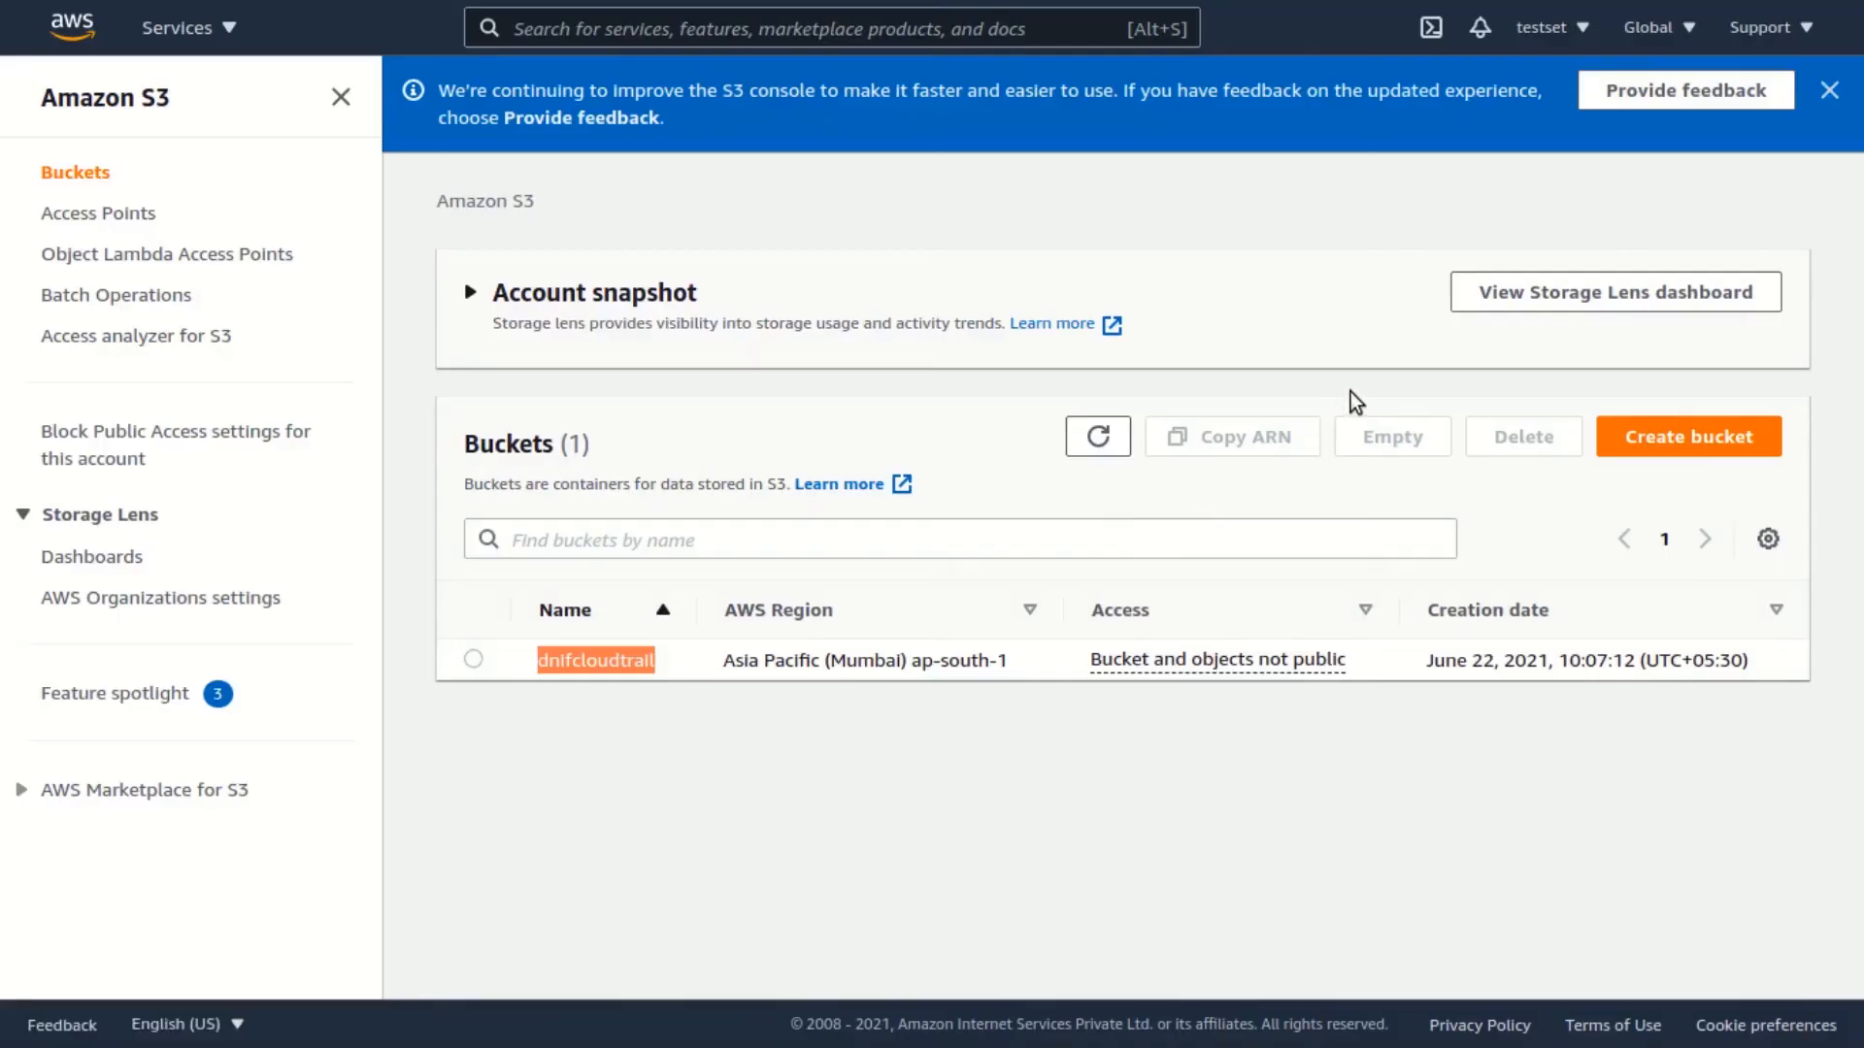
key("alt+Tab")
double_click(1393, 386)
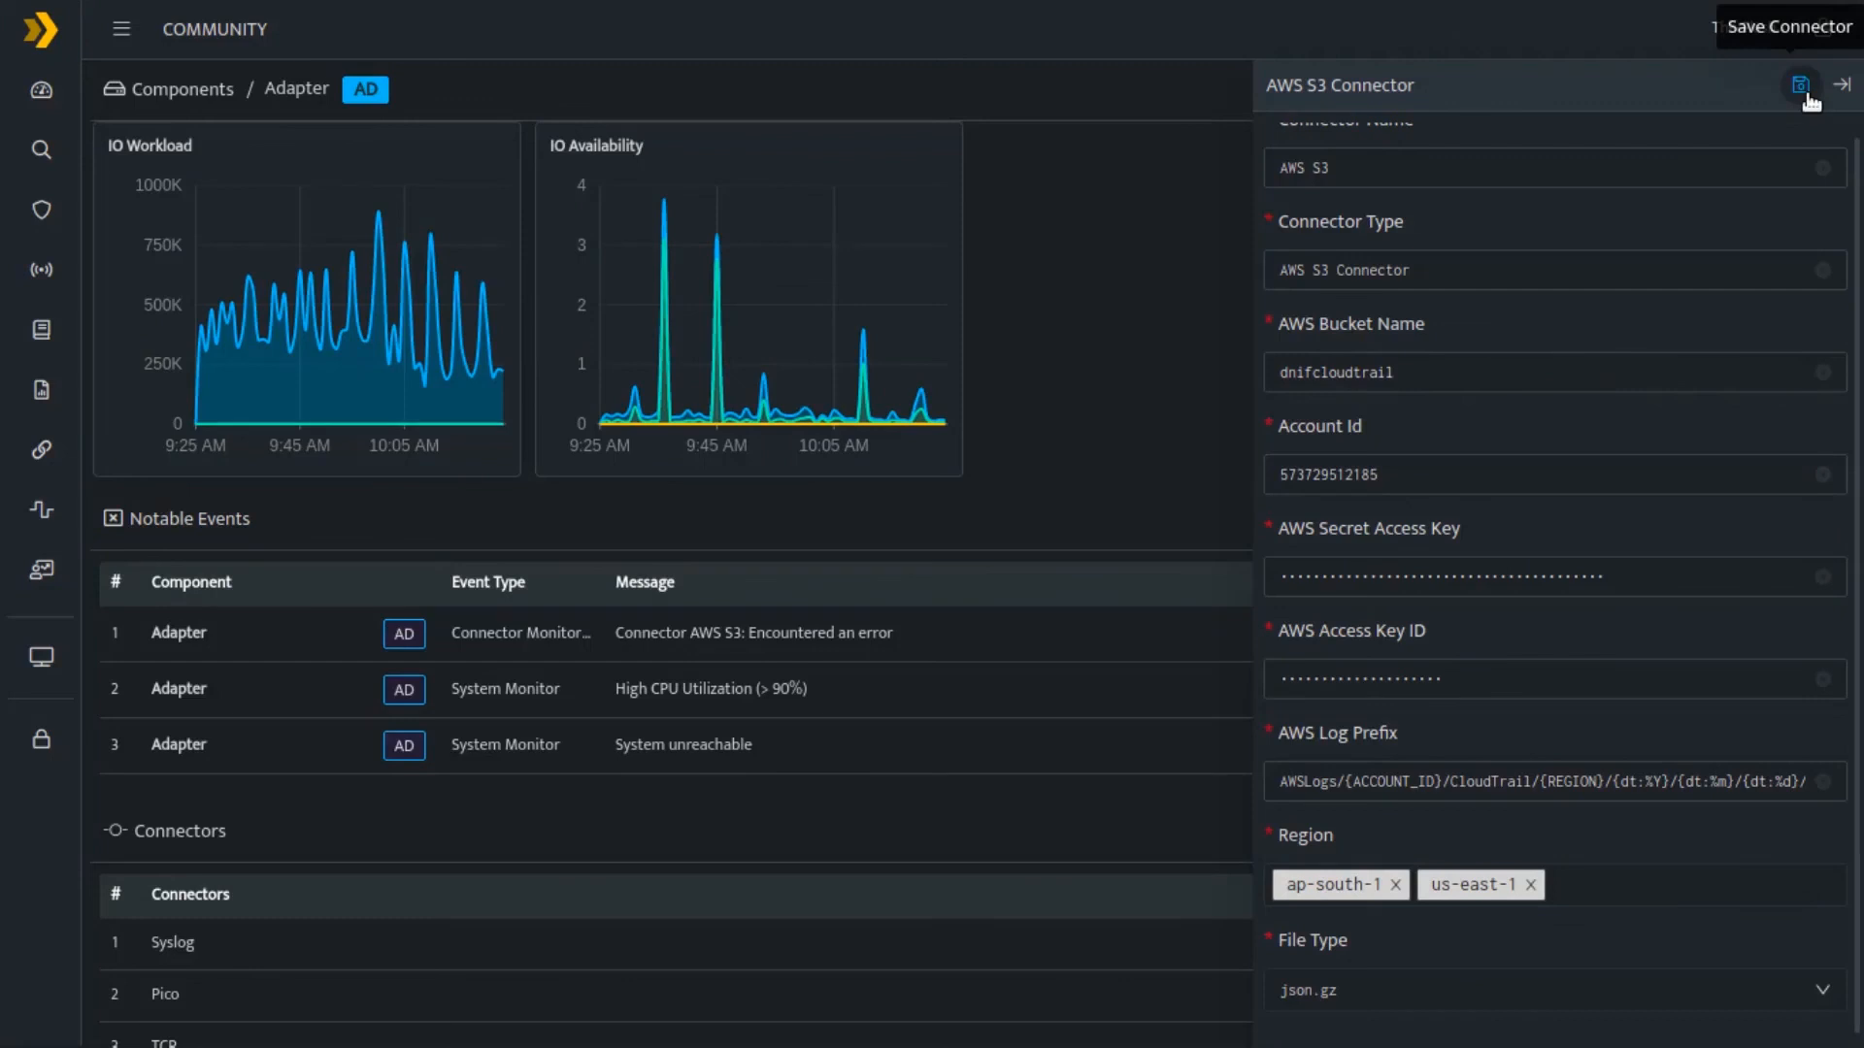
left_click(1801, 85)
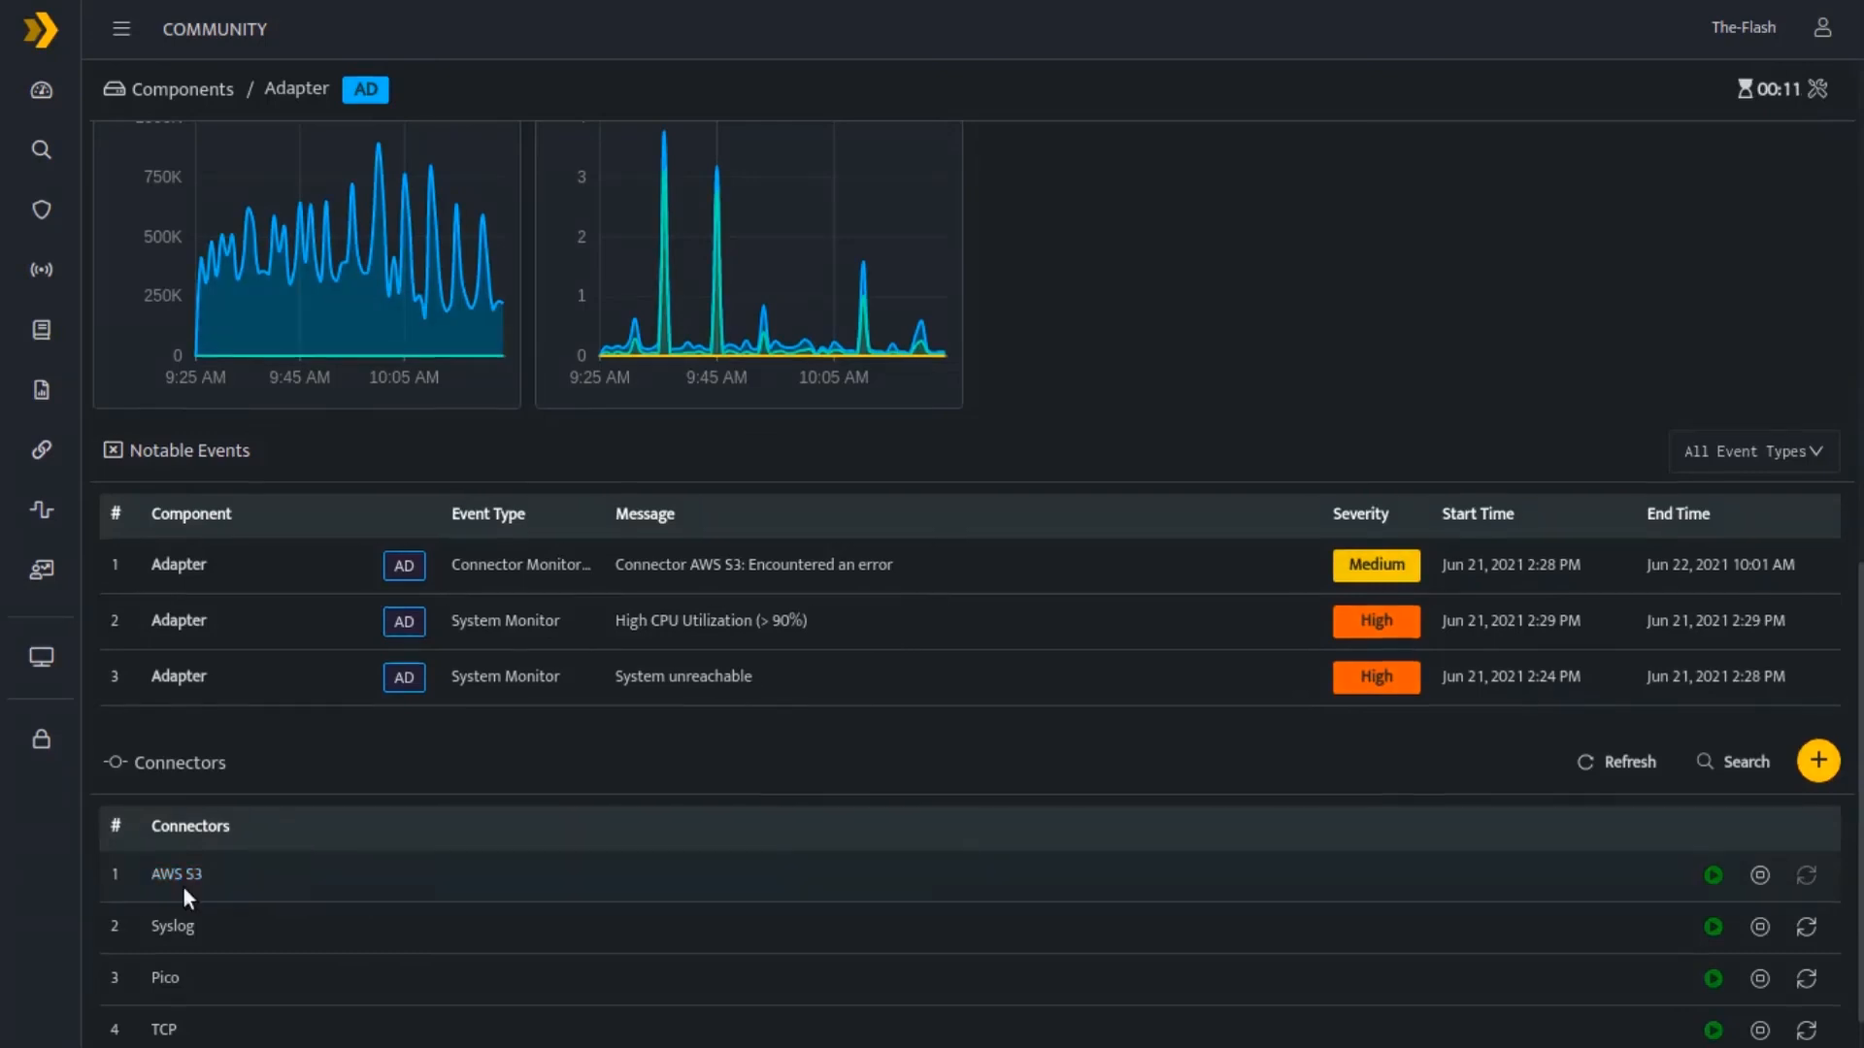
- Check the AWS S3 connector's status and its event rate in the EPS By Connector chart
left_click(1712, 874)
mouse_move(492, 452)
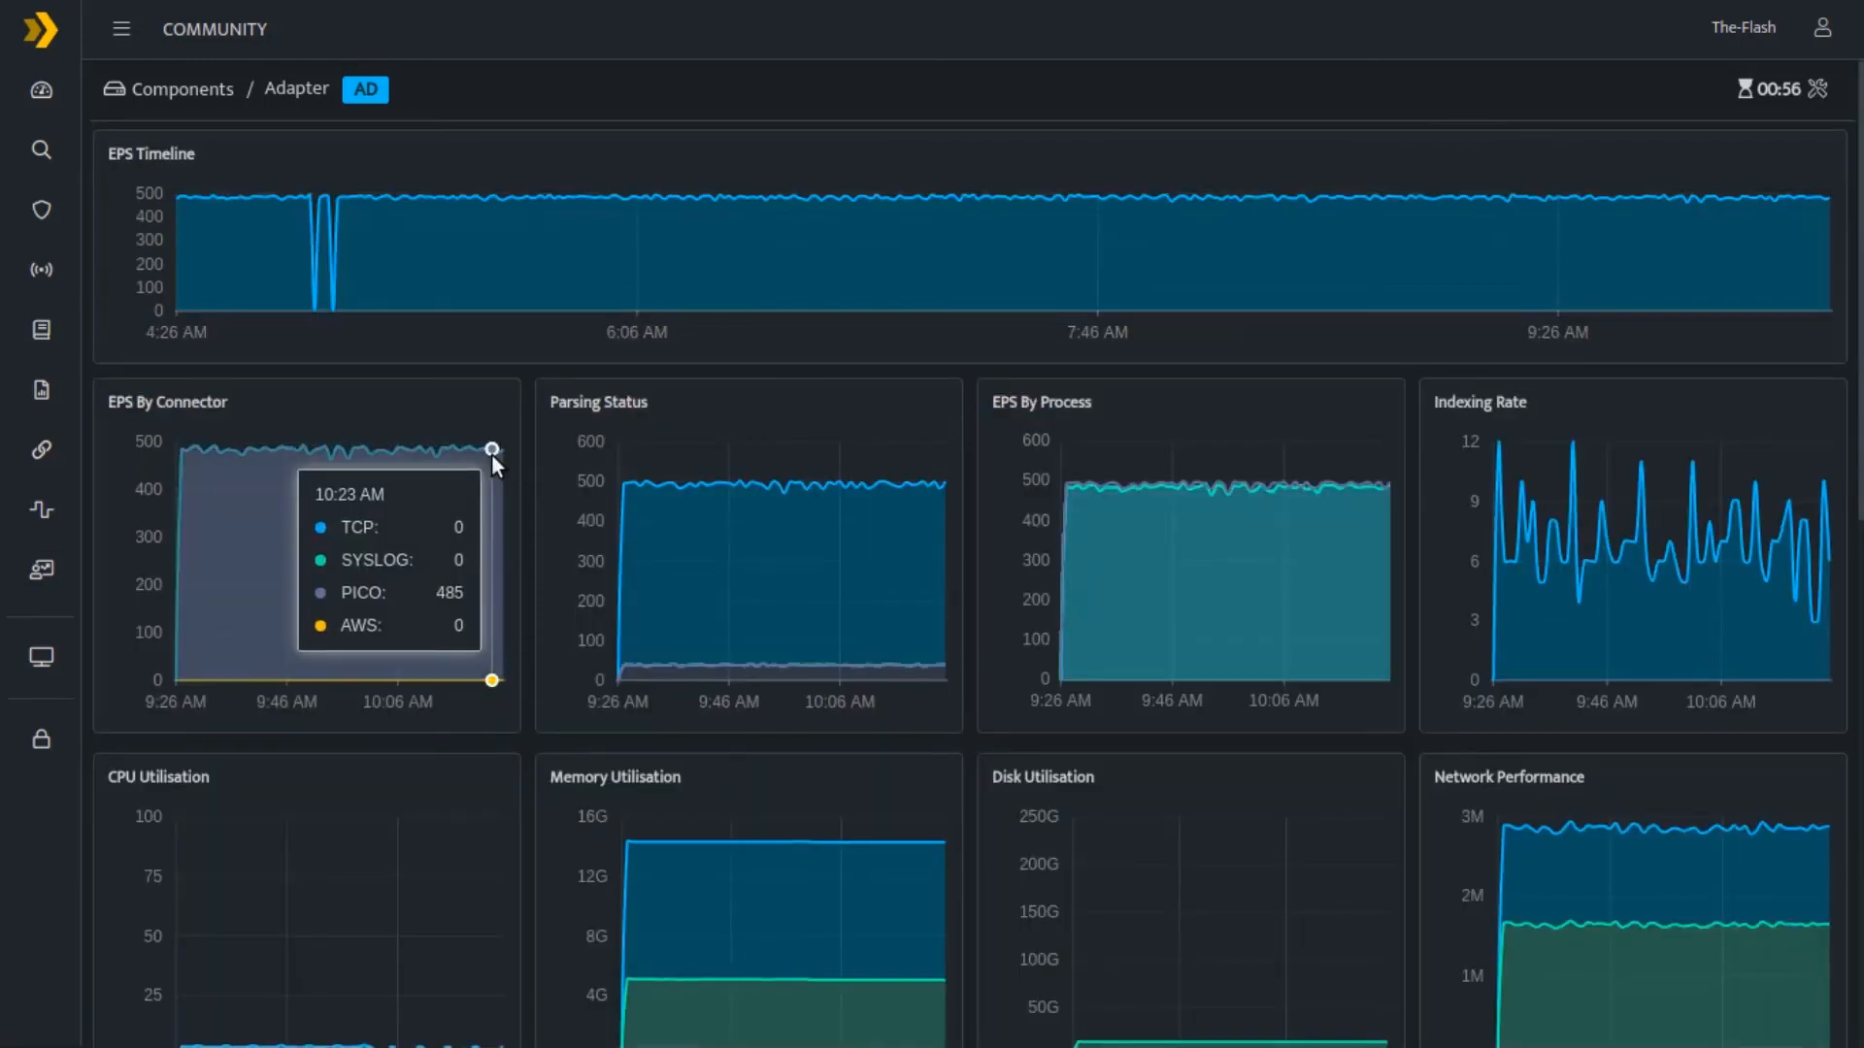